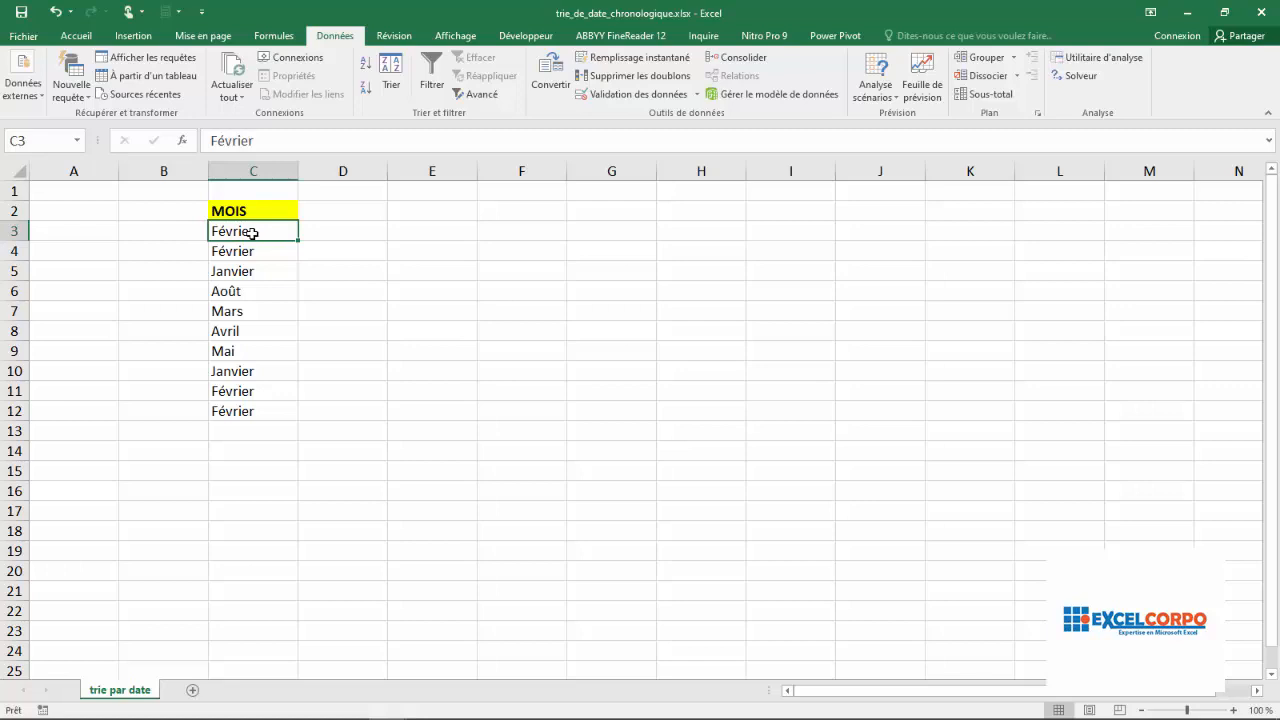
Examine the order of the month entries in the MOIS column, cells C3 to C12
{"action": "key", "text": "Down"}
{"action": "left_click", "coordinate": [237, 231]}
{"action": "left_click", "coordinate": [226, 250]}
{"action": "left_click", "coordinate": [220, 272]}
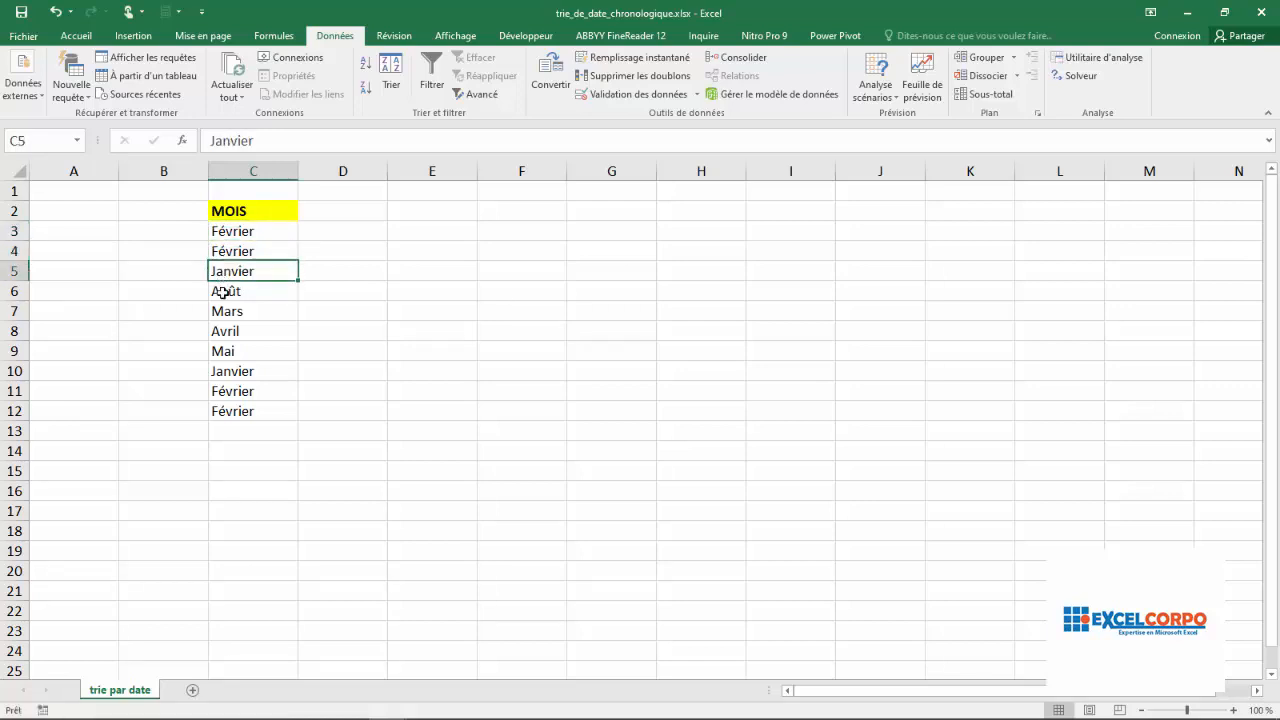
{"action": "left_click", "coordinate": [222, 292]}
{"action": "left_click", "coordinate": [228, 312]}
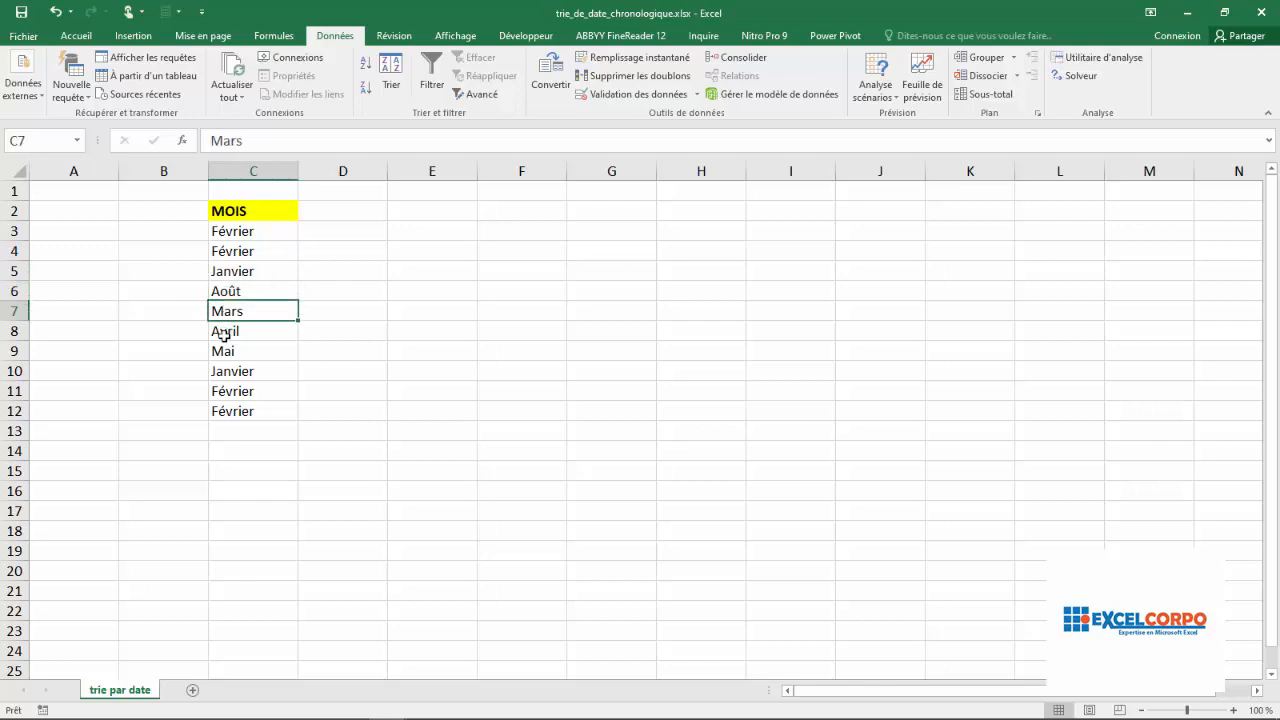
{"action": "left_click", "coordinate": [227, 337]}
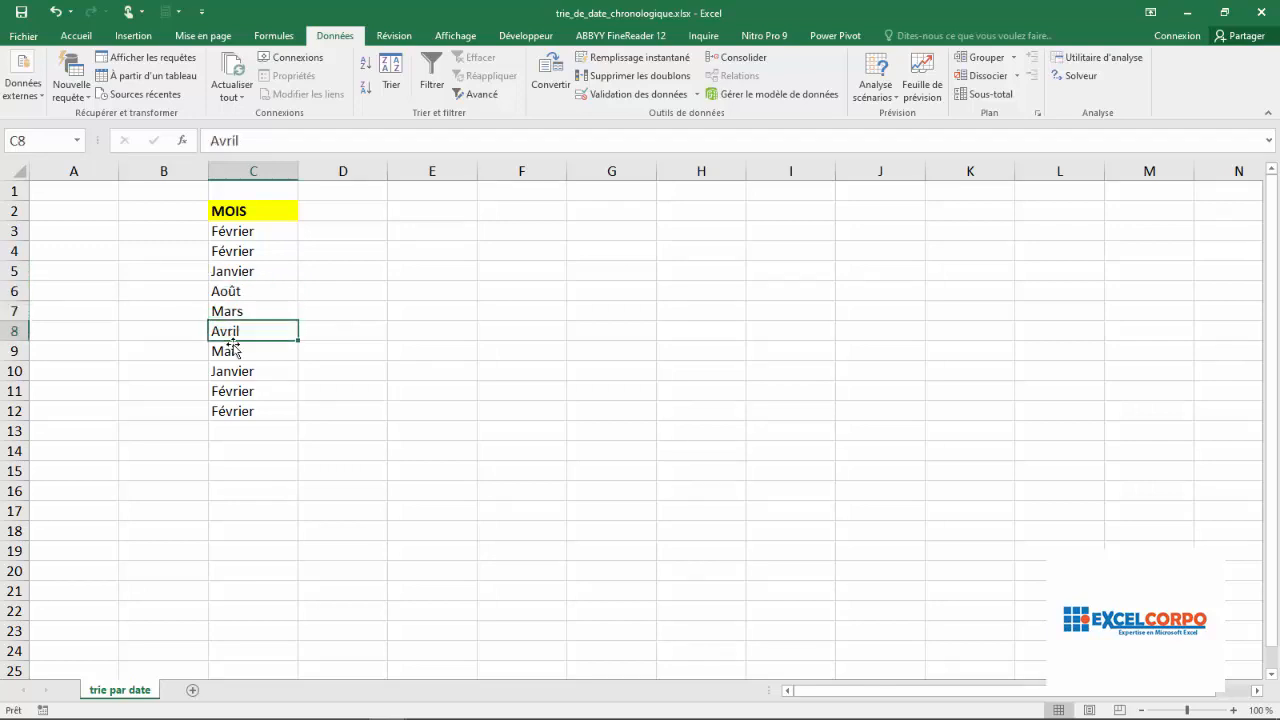
{"action": "left_click", "coordinate": [228, 353]}
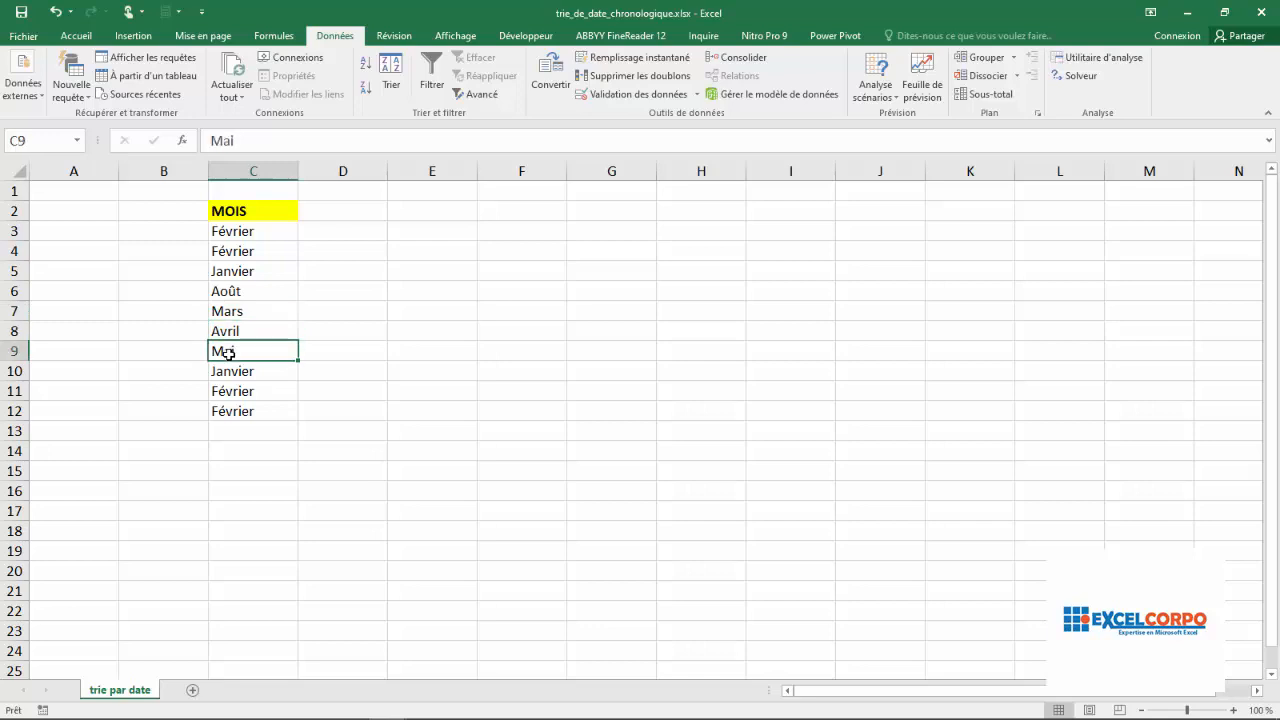
{"action": "left_click", "coordinate": [238, 368]}
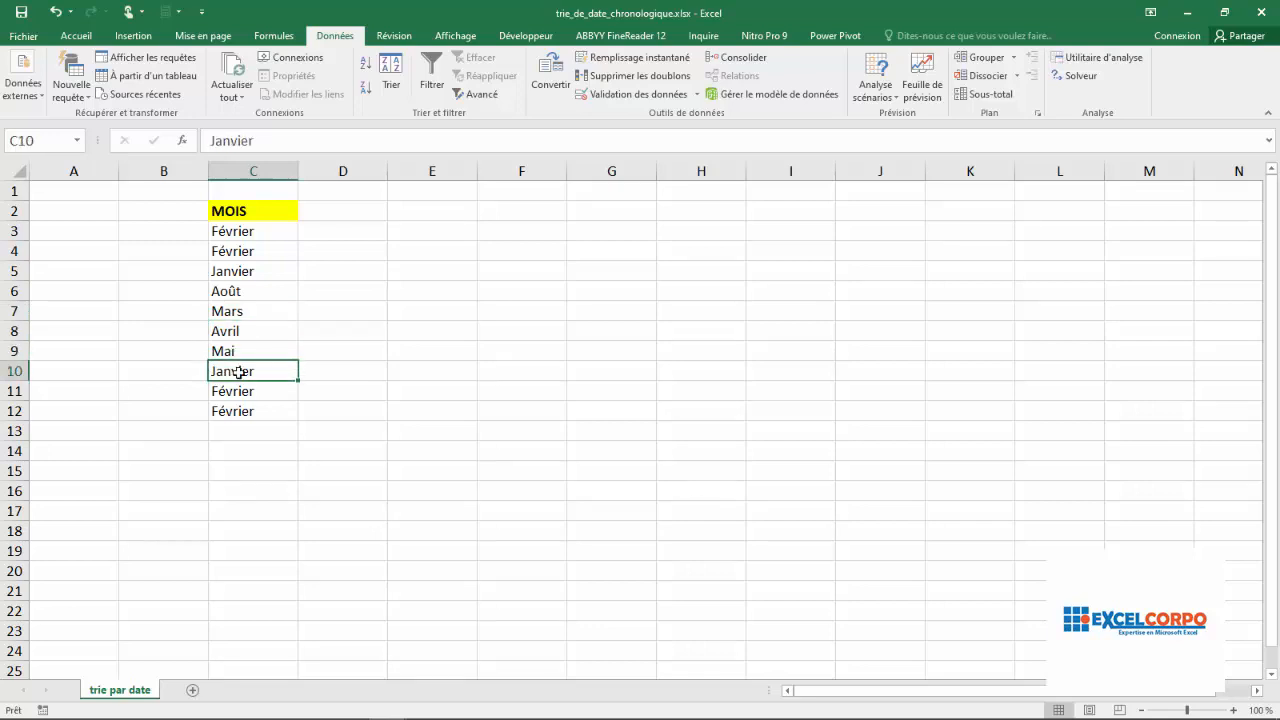
{"action": "left_click", "coordinate": [244, 393]}
{"action": "left_click", "coordinate": [230, 411]}
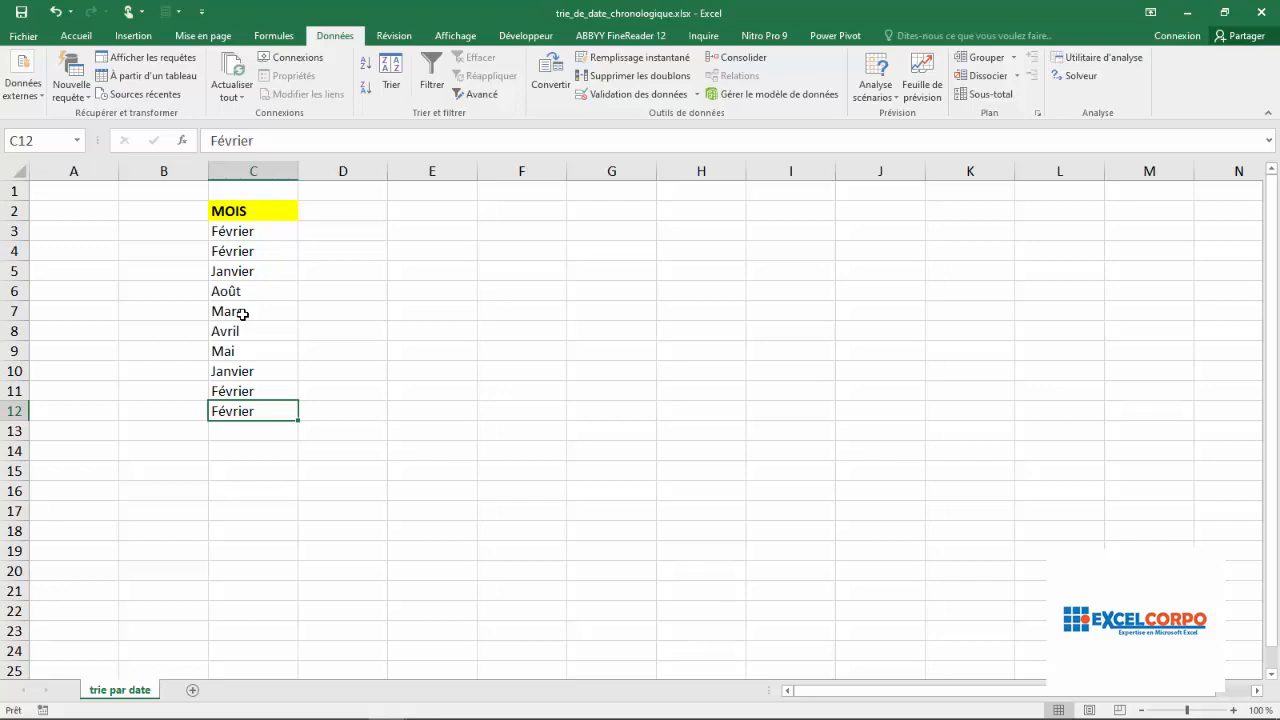
Start a custom sort of the range C2:C12, sorting by the MOIS column on Valeurs
{"action": "left_click", "coordinate": [243, 213]}
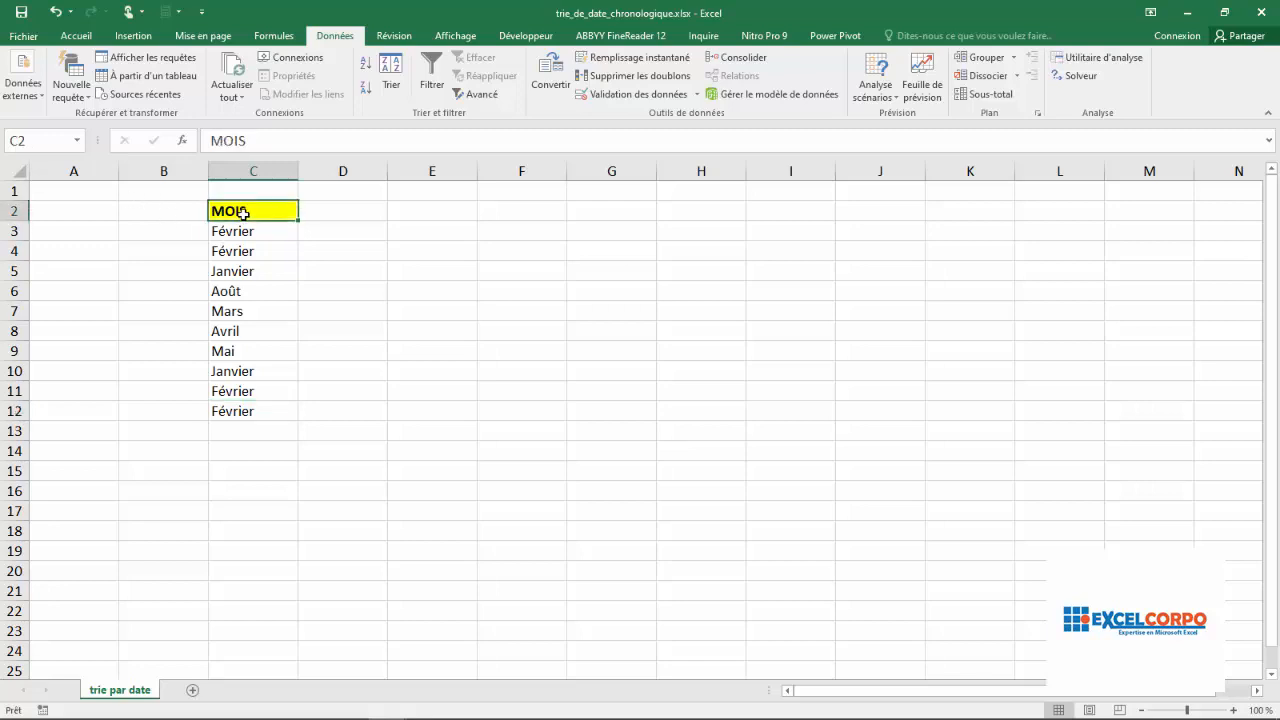
{"action": "key", "text": "ctrl+shift+Down"}
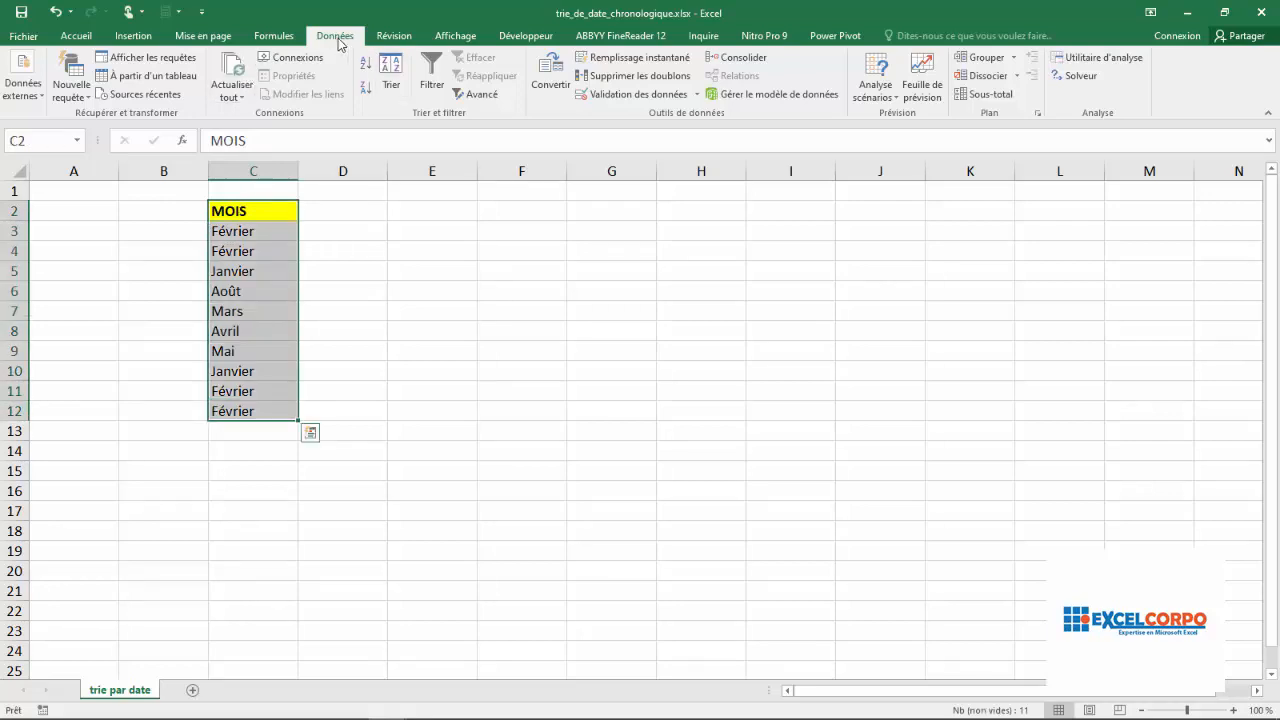
{"action": "left_click", "coordinate": [391, 73]}
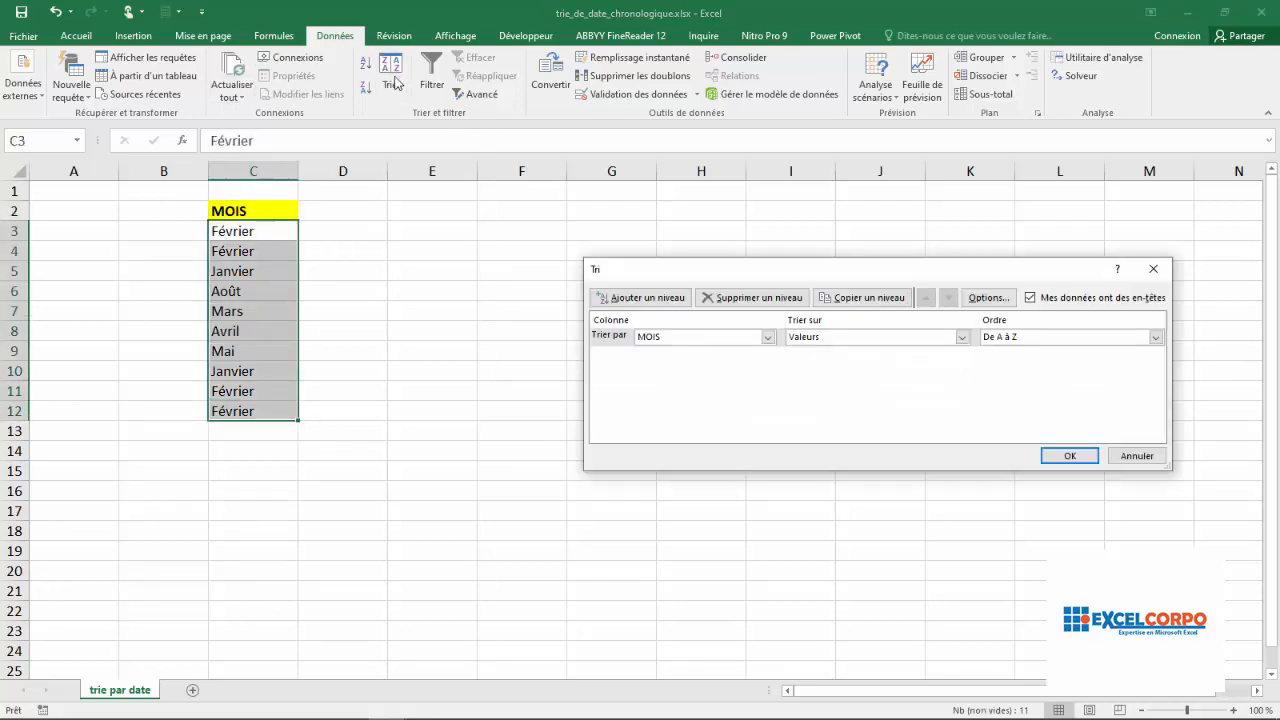
{"action": "left_click_drag", "start_coordinate": [698, 270], "coordinate": [644, 208]}
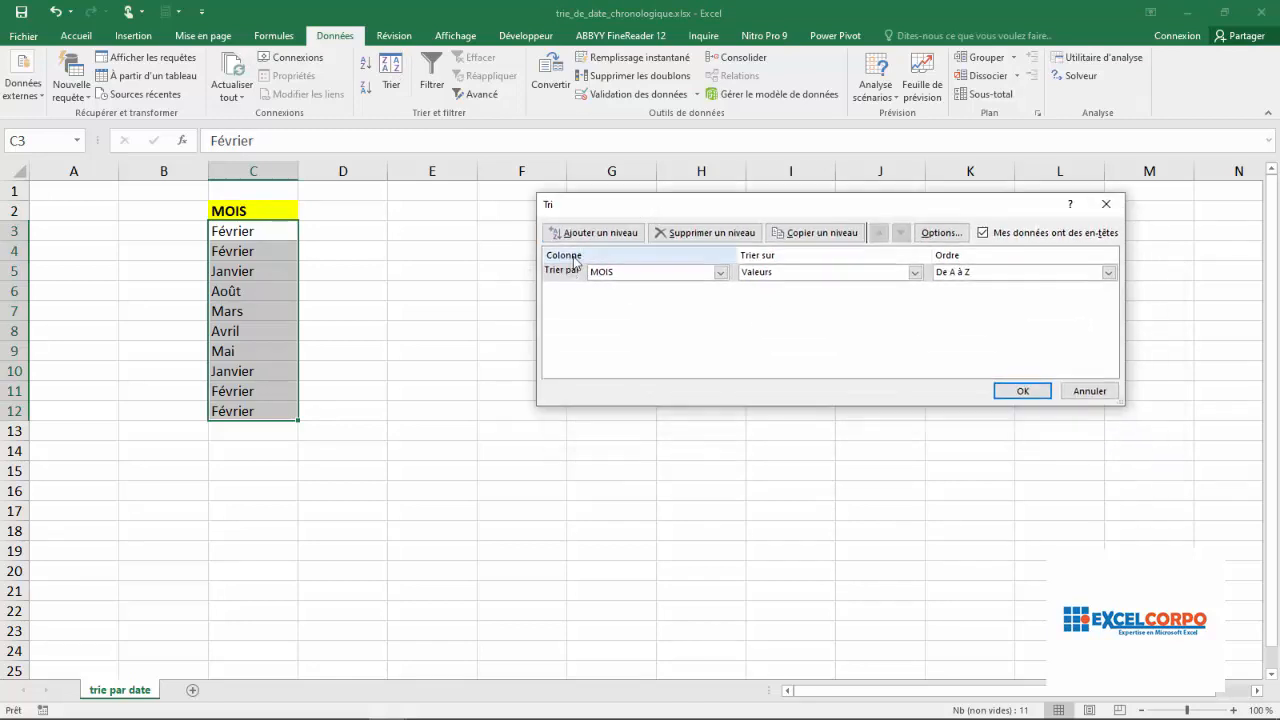
{"action": "left_click", "coordinate": [720, 273]}
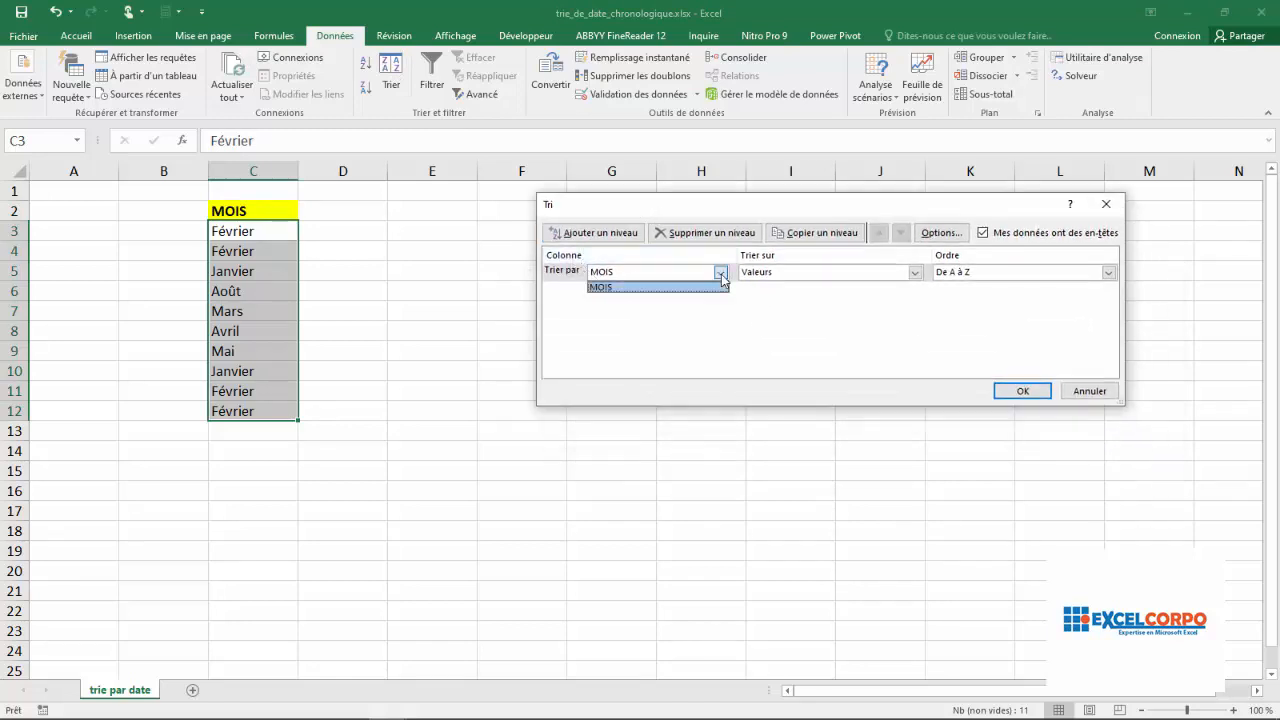
{"action": "left_click", "coordinate": [718, 286]}
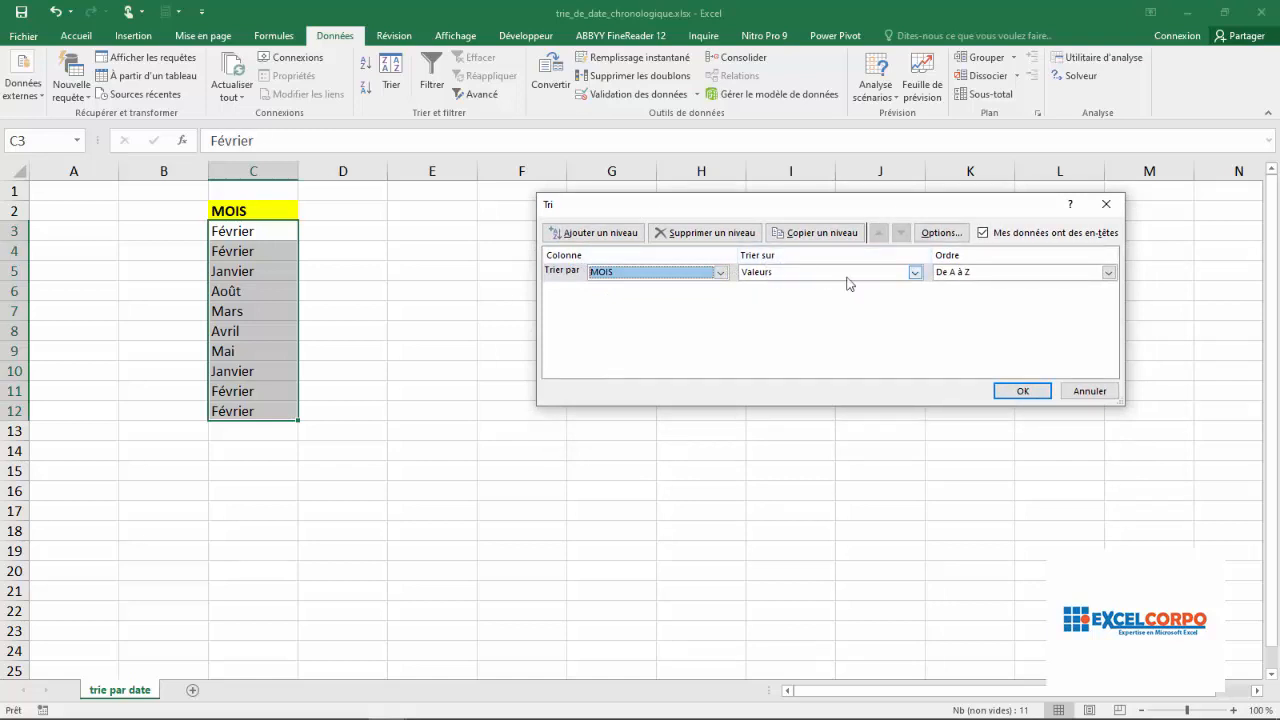
{"action": "left_click", "coordinate": [914, 272]}
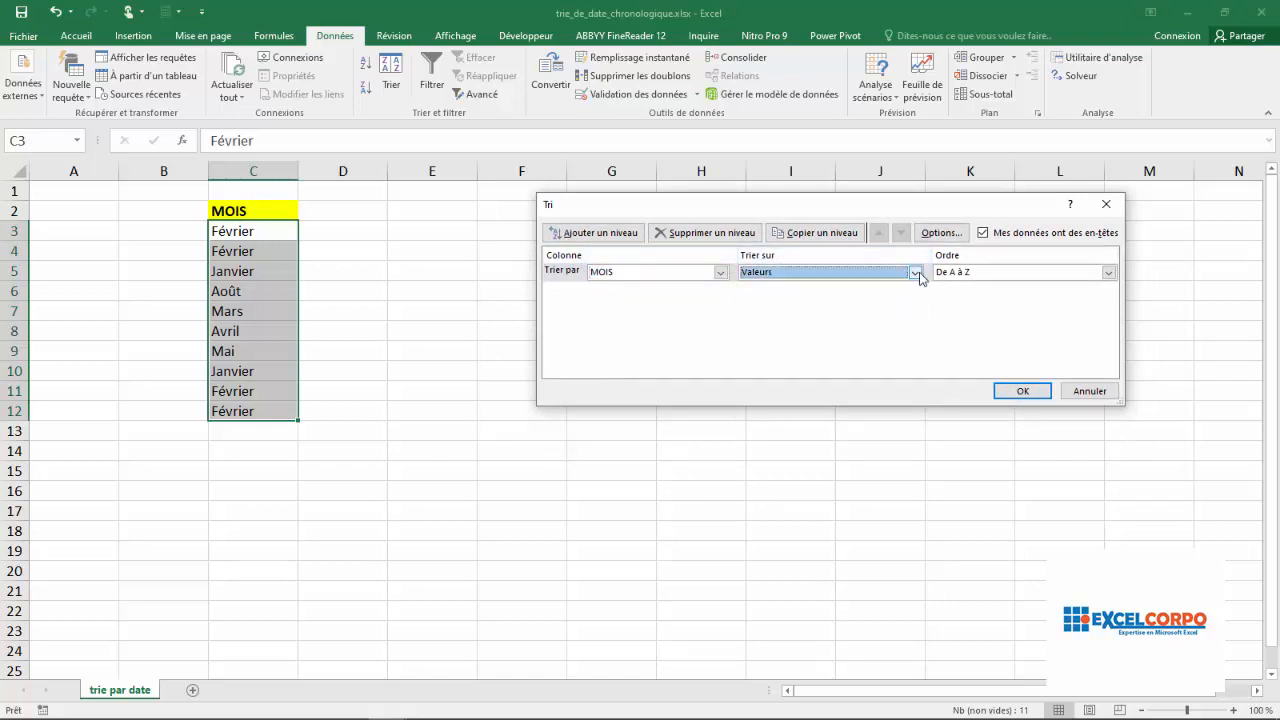
Set the sort order to the custom list of full month names (janvier, février, mars, avril...) and apply the sort
{"action": "left_click", "coordinate": [1109, 272]}
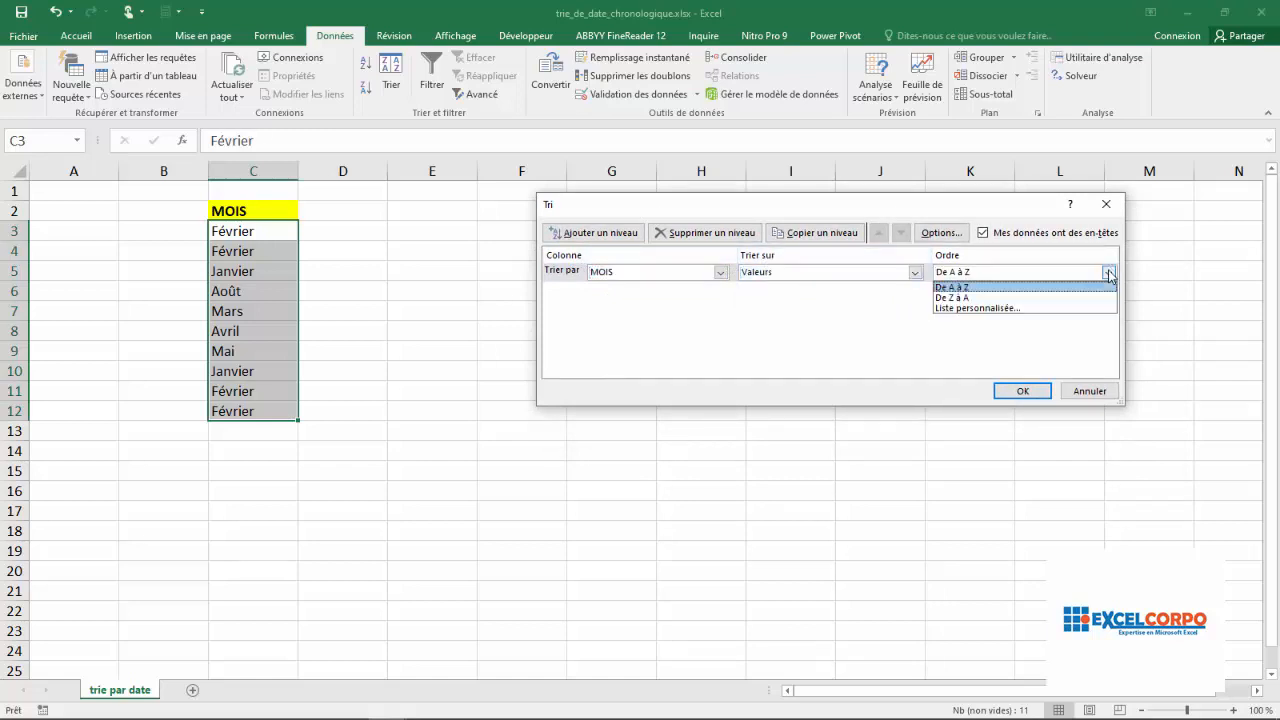
{"action": "left_click", "coordinate": [985, 308]}
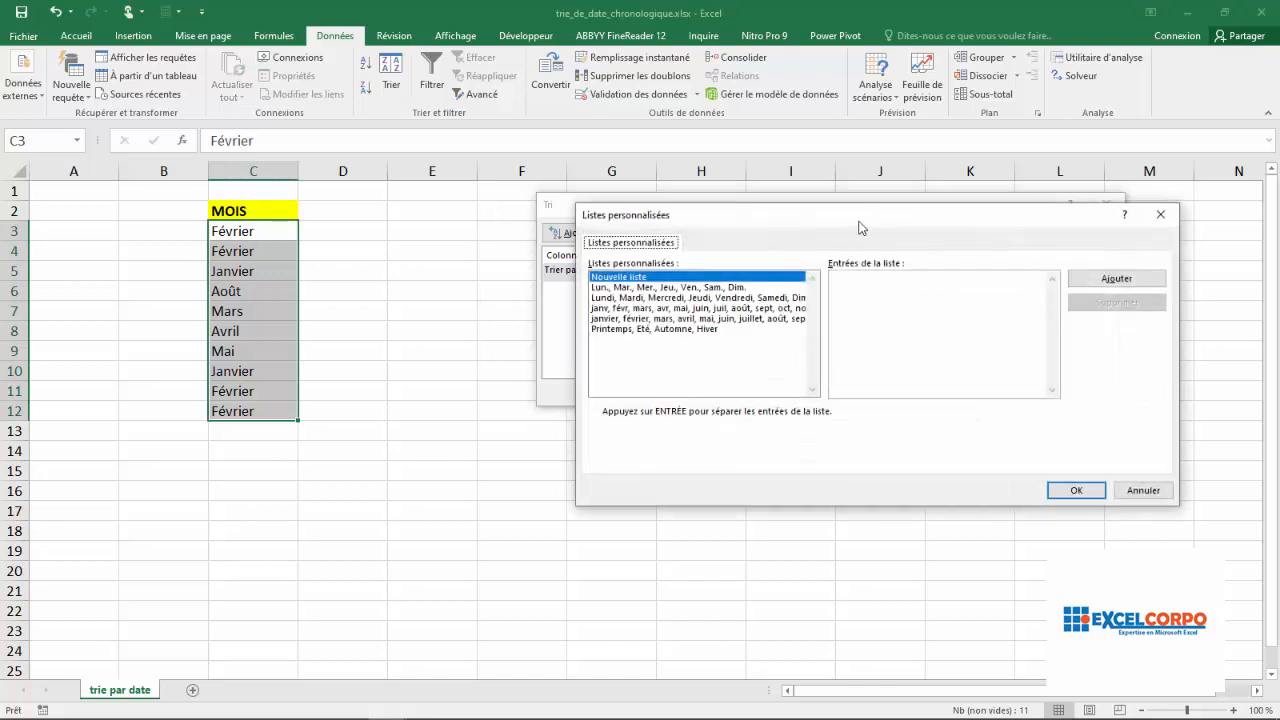
{"action": "left_click_drag", "start_coordinate": [857, 225], "coordinate": [845, 174]}
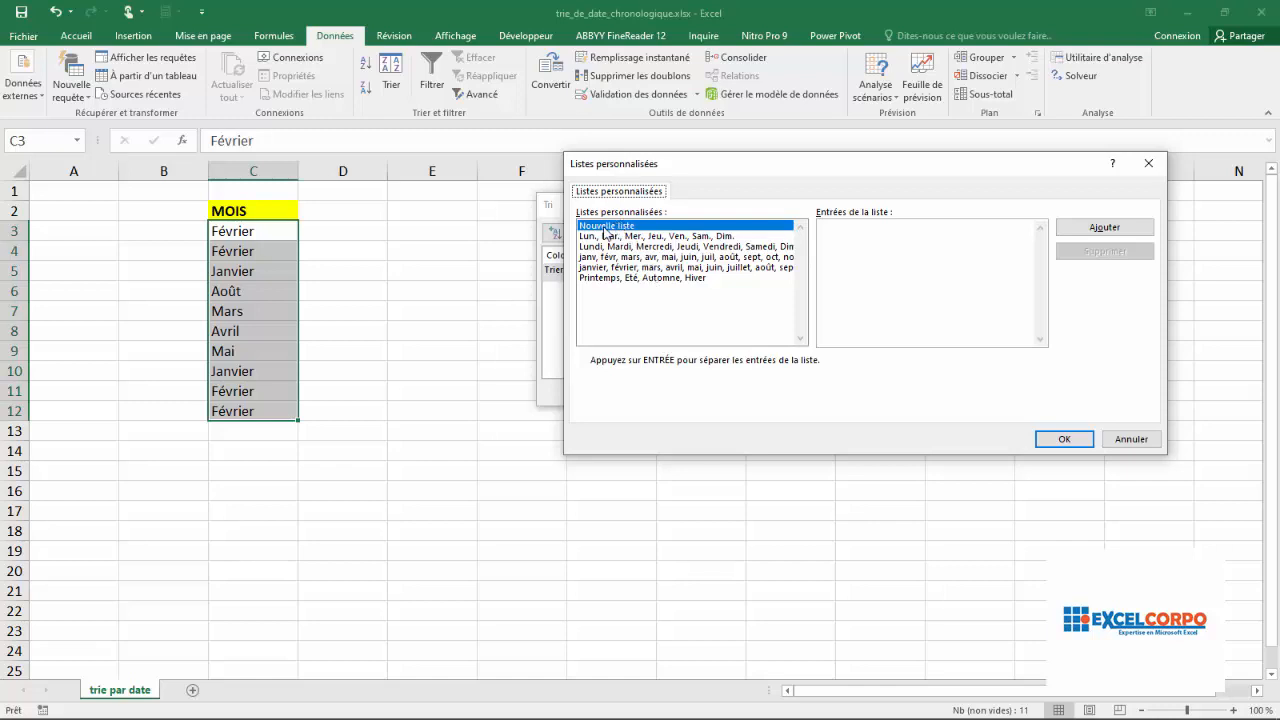
{"action": "left_click", "coordinate": [867, 230]}
{"action": "left_click", "coordinate": [613, 267]}
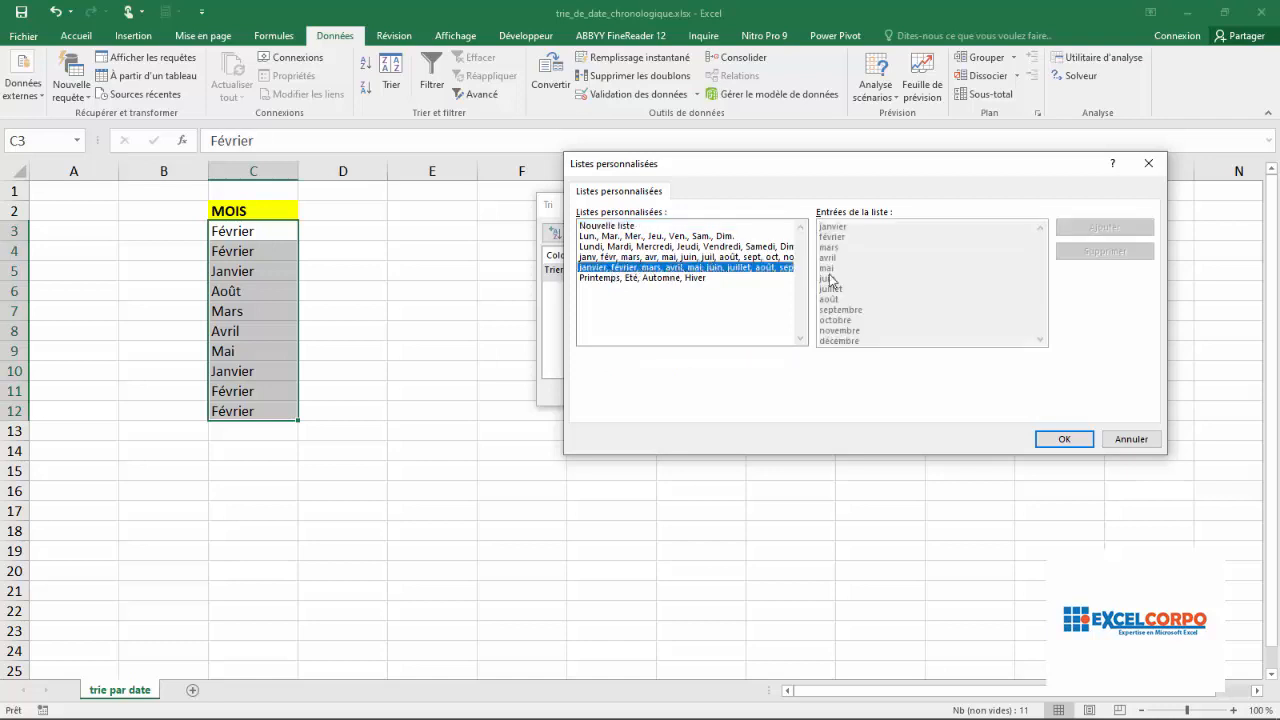
{"action": "left_click", "coordinate": [1061, 440]}
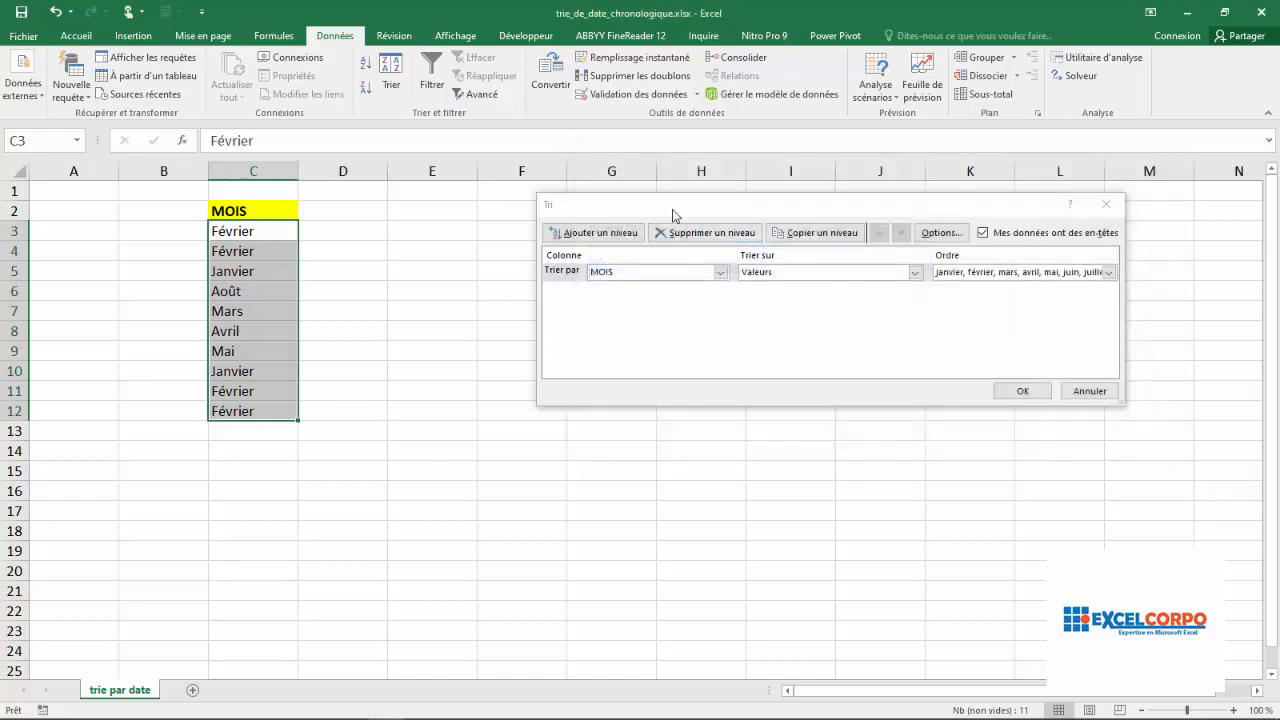
{"action": "left_click_drag", "start_coordinate": [661, 213], "coordinate": [585, 110]}
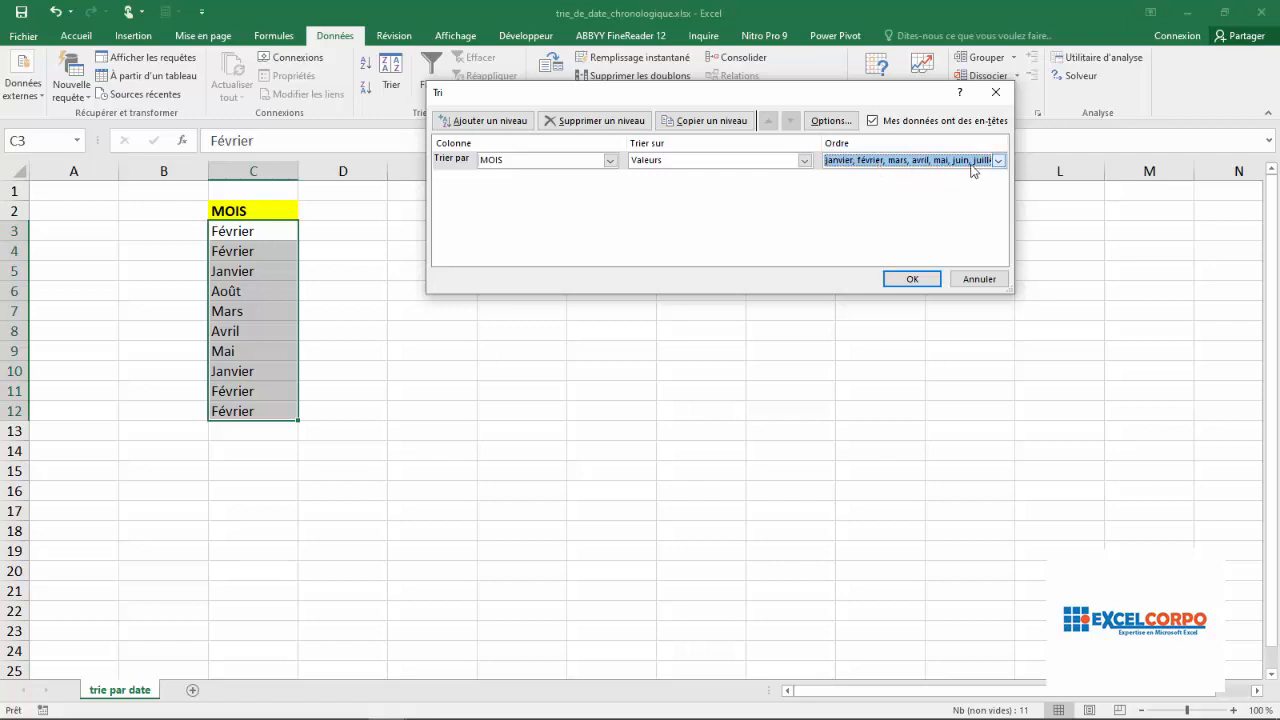
{"action": "left_click", "coordinate": [913, 283]}
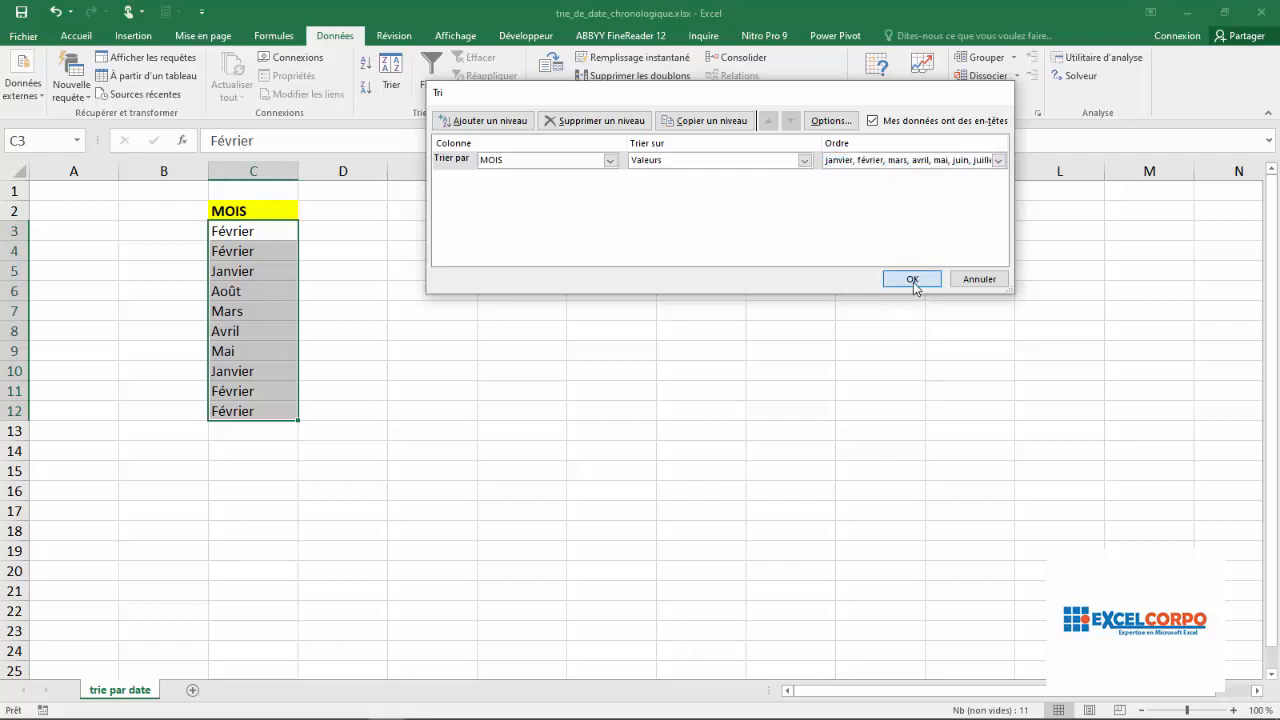
Check the sorted months in C3 to C12 for chronological order
{"action": "left_click", "coordinate": [240, 224]}
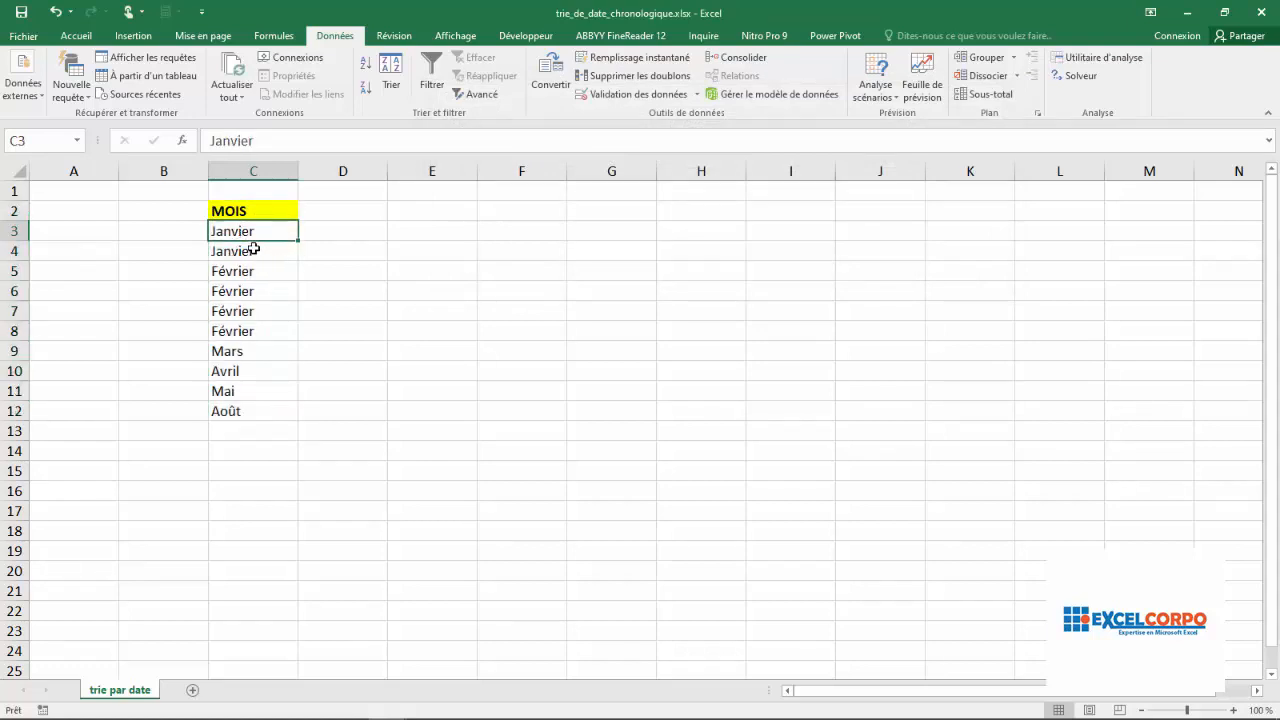
{"action": "left_click", "coordinate": [237, 252]}
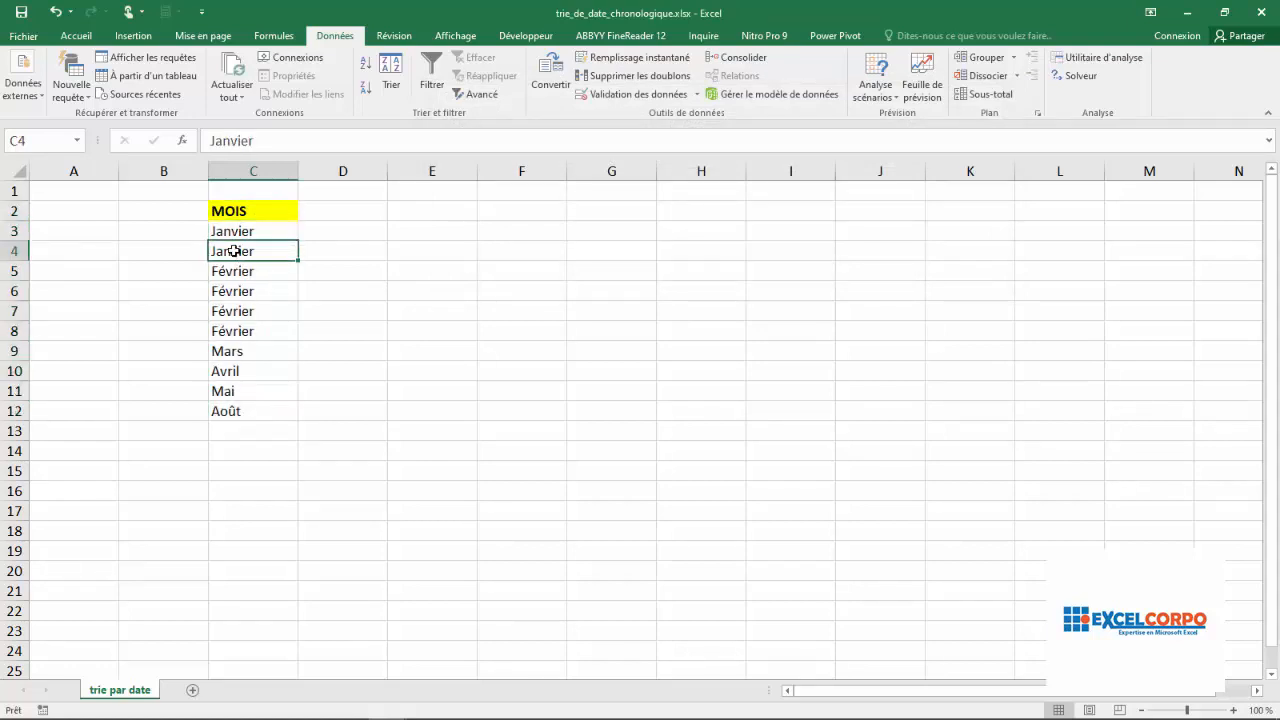
{"action": "left_click_drag", "start_coordinate": [240, 232], "coordinate": [221, 267]}
{"action": "left_click", "coordinate": [221, 272]}
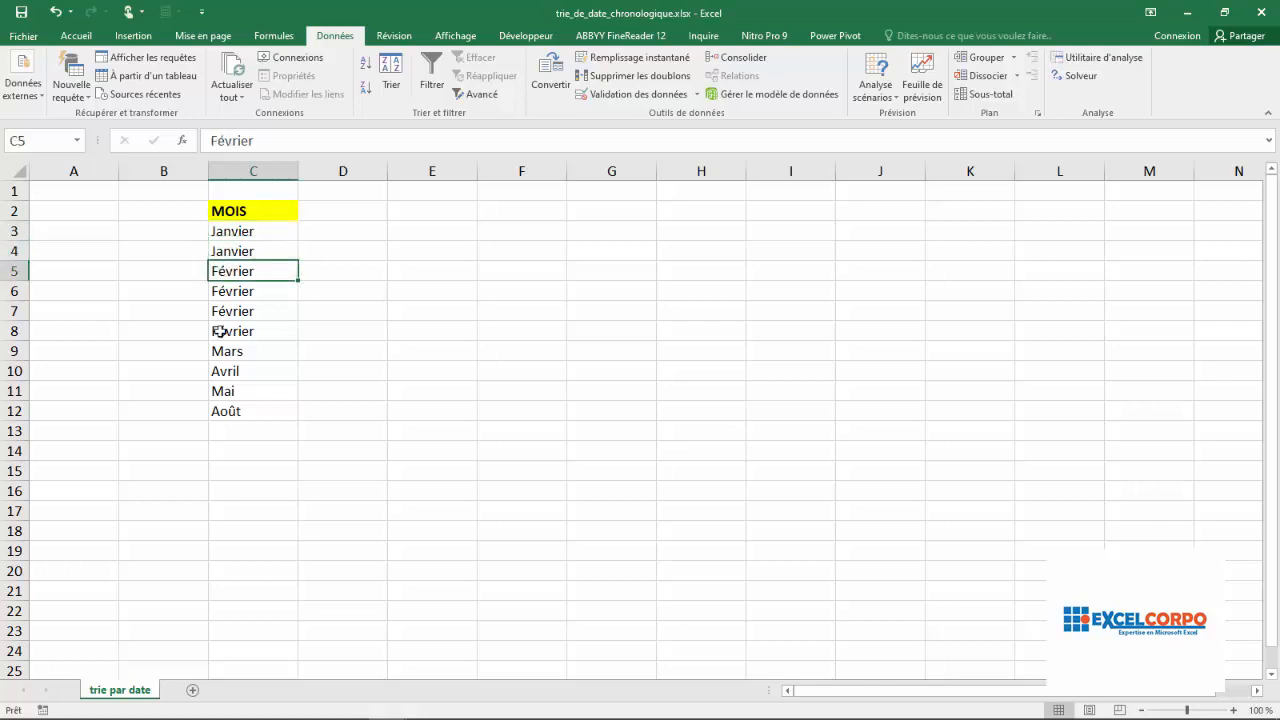
{"action": "left_click", "coordinate": [233, 353]}
{"action": "left_click", "coordinate": [222, 374]}
{"action": "left_click", "coordinate": [223, 393]}
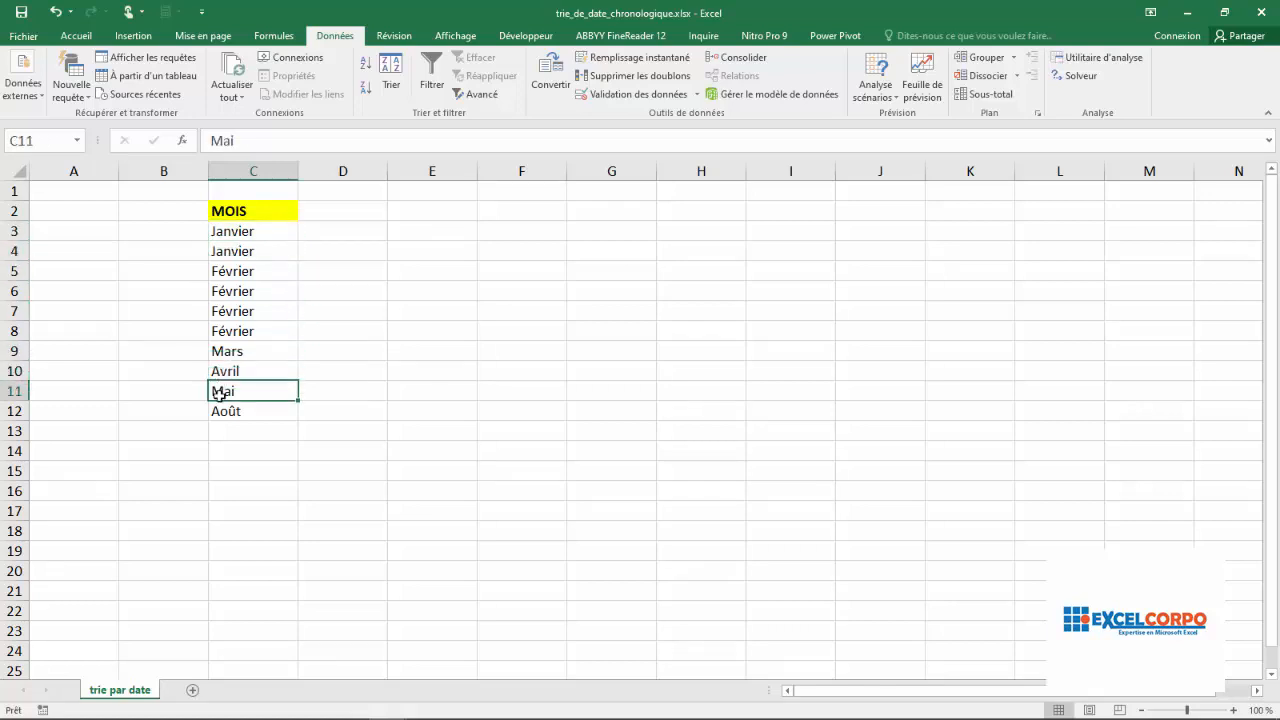
{"action": "left_click", "coordinate": [221, 410]}
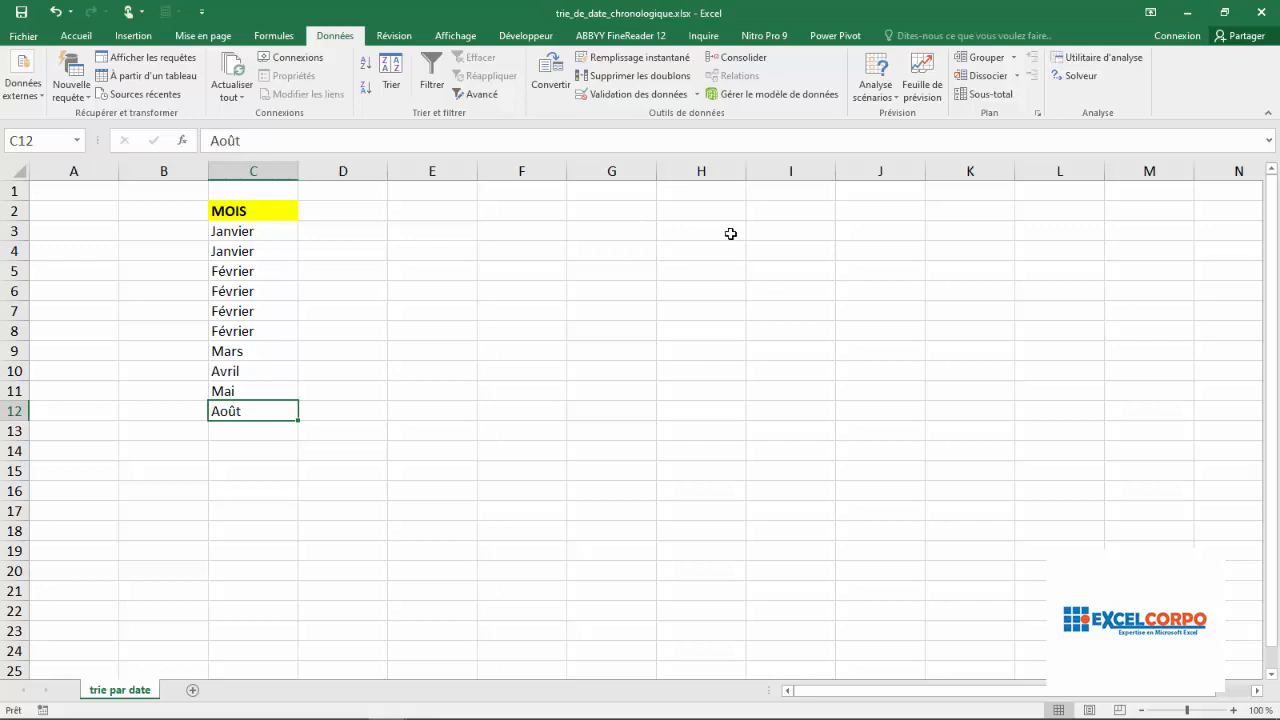
Enter the header "Noms" in cell H3
{"action": "left_click", "coordinate": [700, 283]}
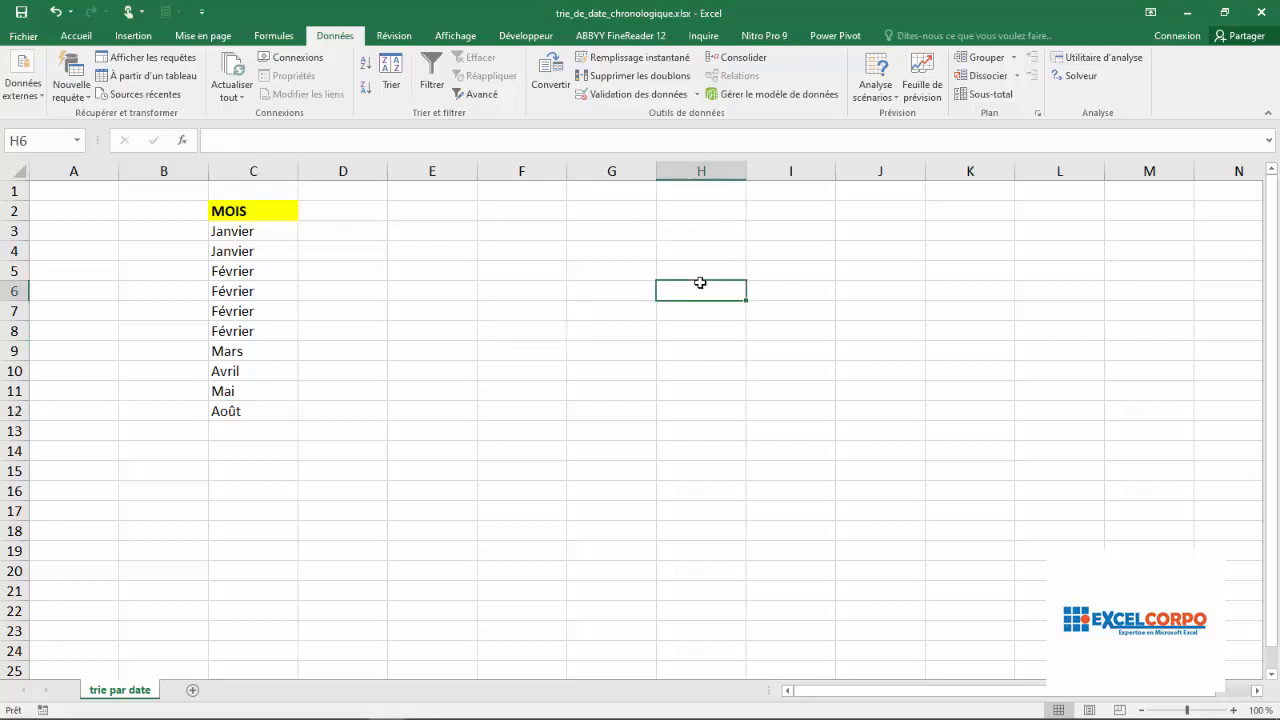
{"action": "type", "text": "n"}
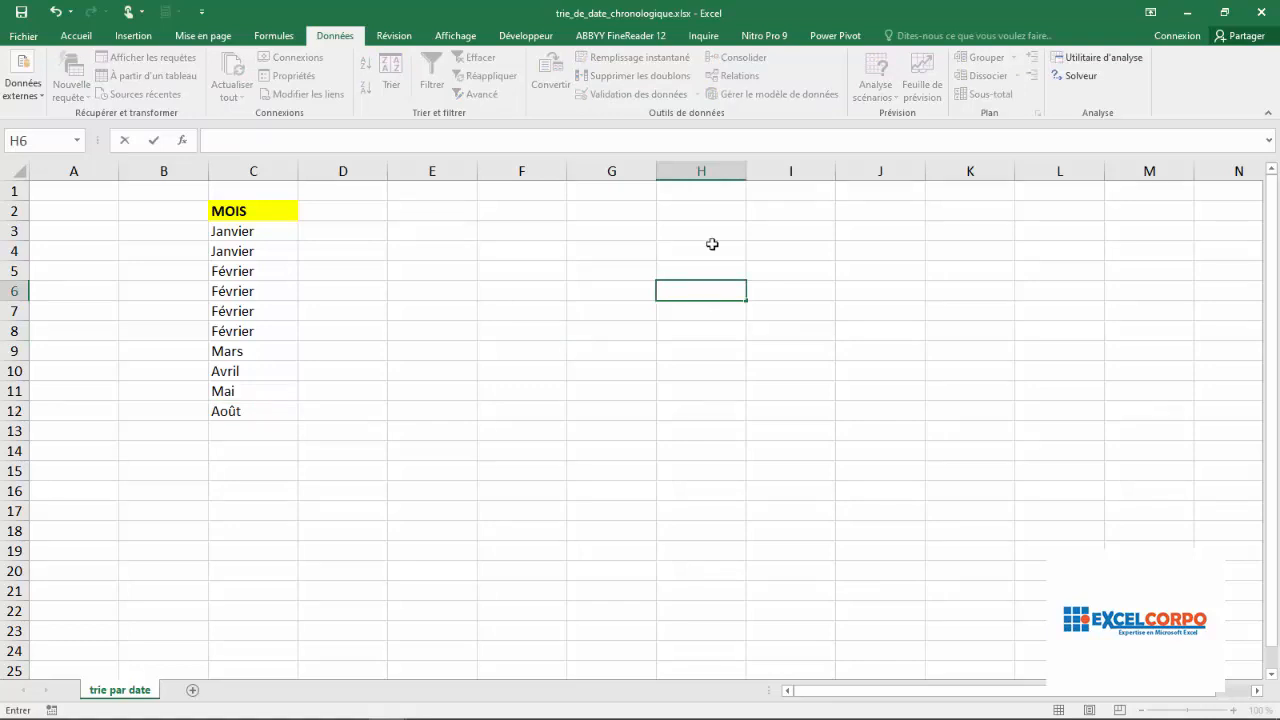
{"action": "left_click", "coordinate": [712, 238]}
{"action": "type", "text": "N"}
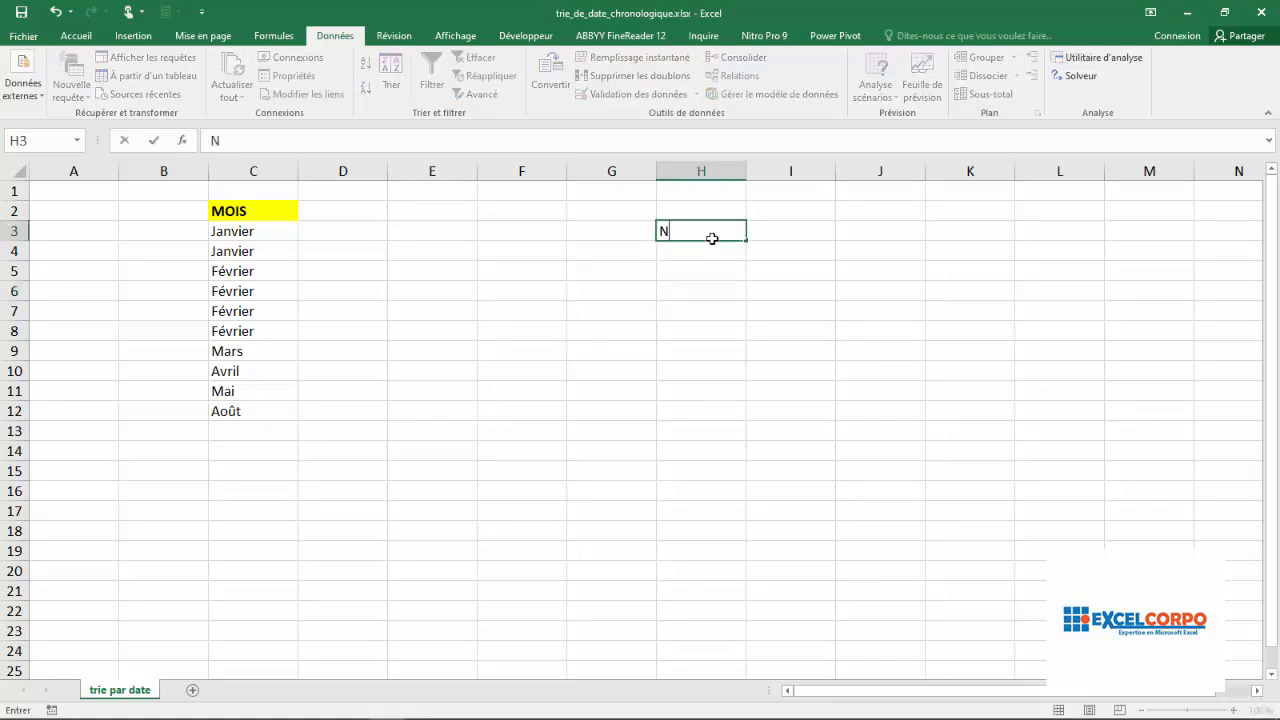
{"action": "type", "text": "o,;"}
{"action": "key", "text": "BackSpace"}
{"action": "key", "text": "BackSpace"}
{"action": "type", "text": "ms"}
{"action": "key", "text": "Return"}
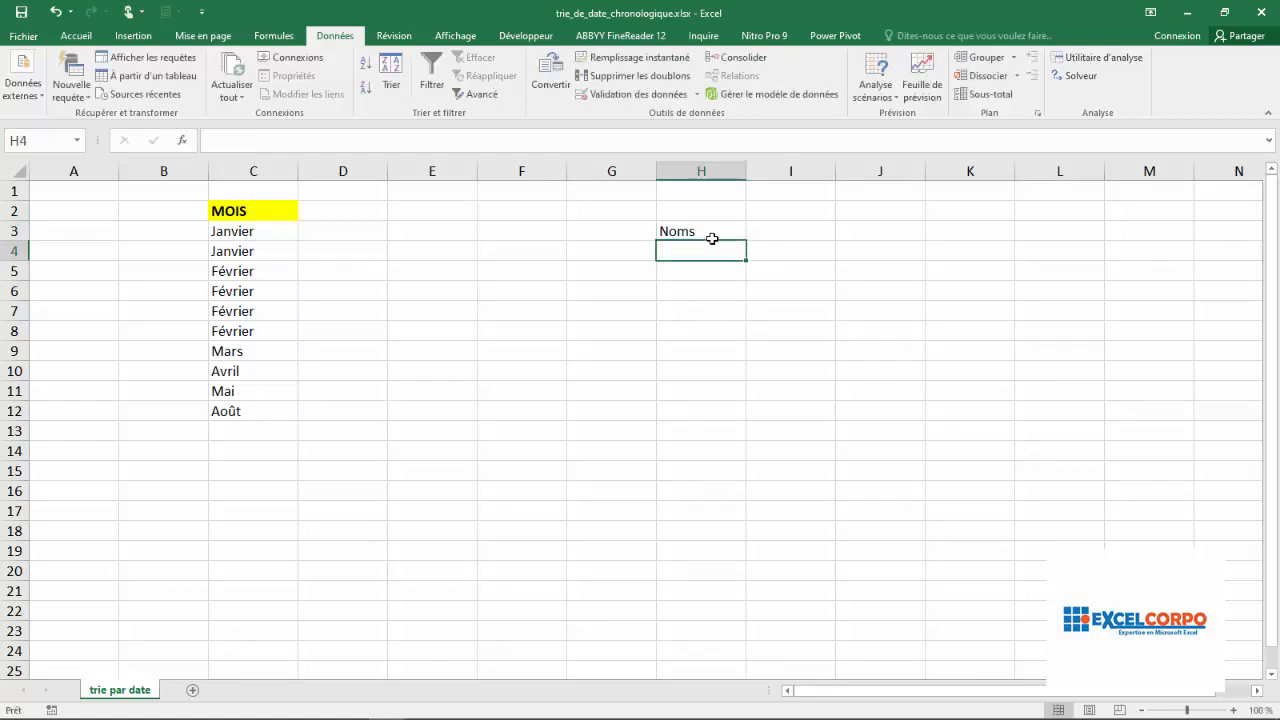
Fill cells H4 to H7 under the Noms header with four sample first names
{"action": "type", "text": "pq"}
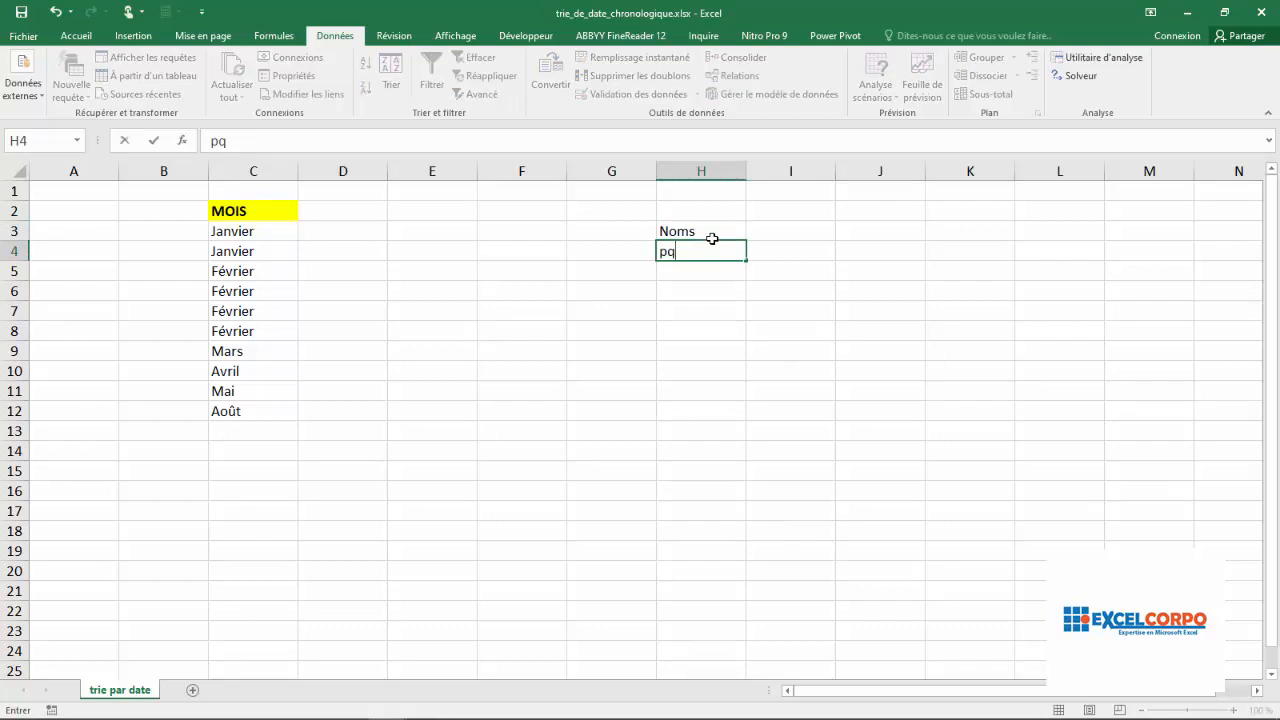
{"action": "key", "text": "BackSpace"}
{"action": "type", "text": "atric"}
{"action": "key", "text": "Return"}
{"action": "type", "text": "q"}
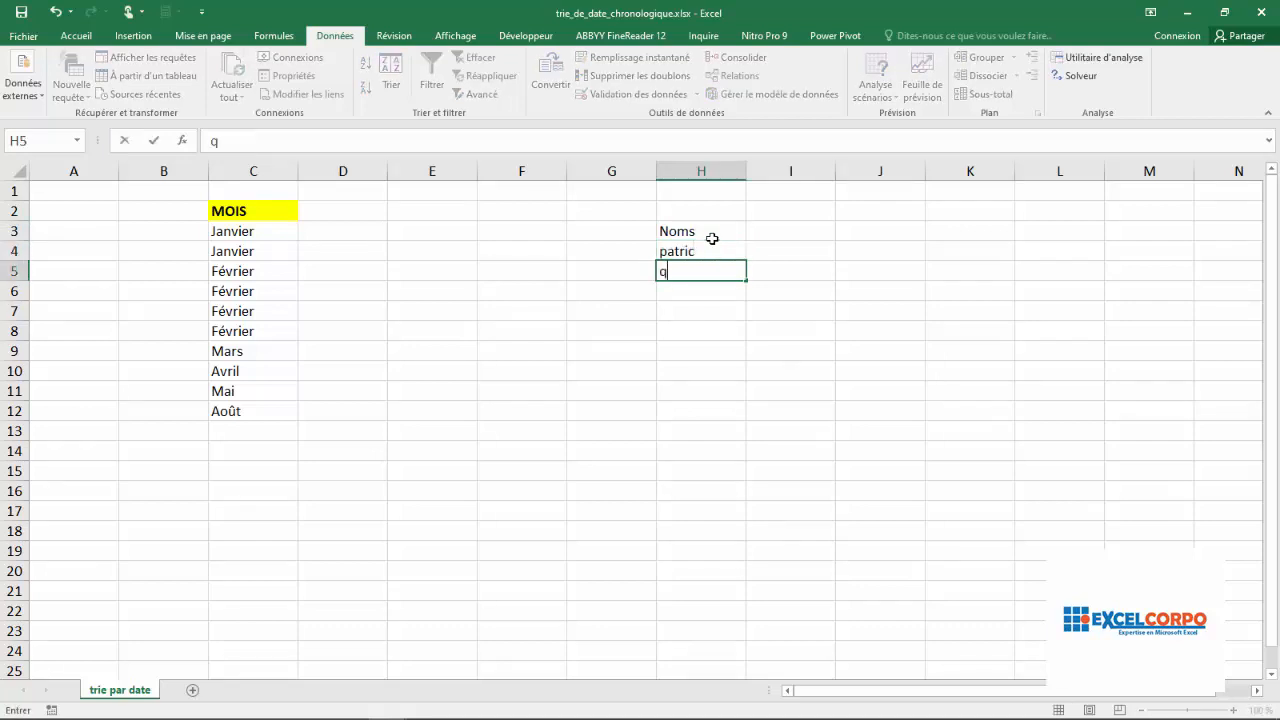
{"action": "type", "text": "li,a"}
{"action": "type", "text": "ma"}
{"action": "key", "text": "Return"}
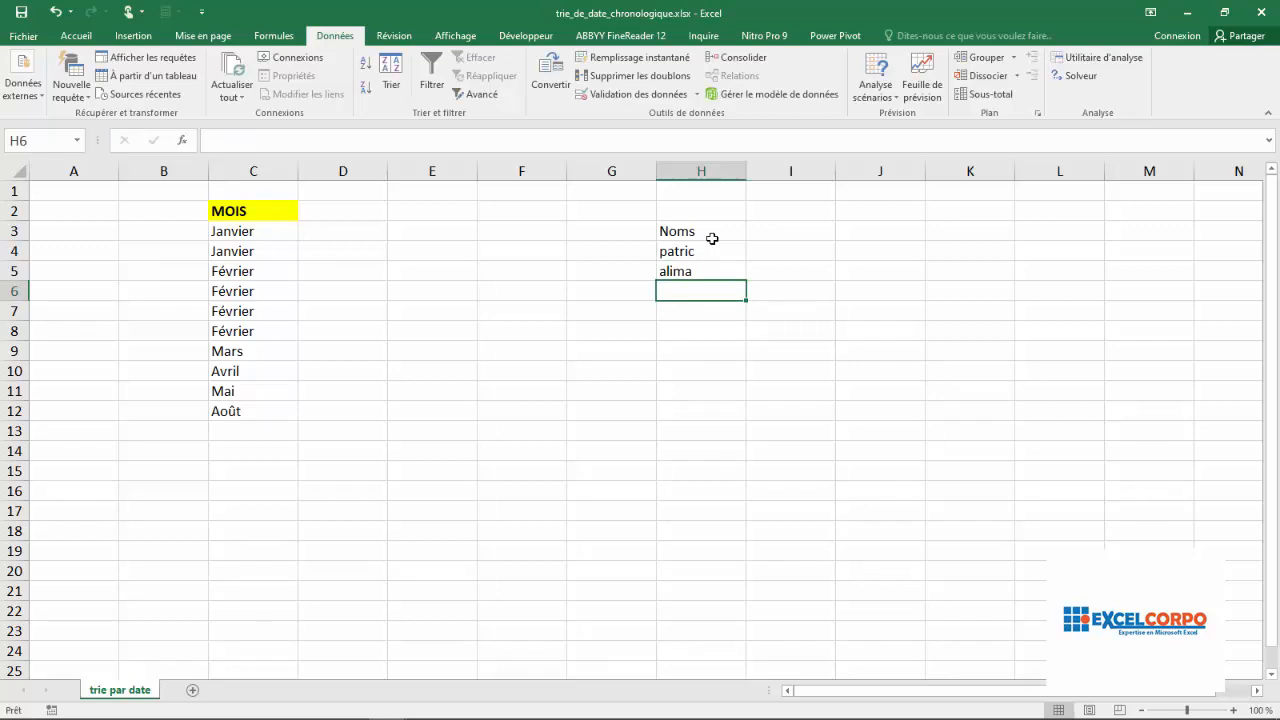
{"action": "type", "text": "Eric"}
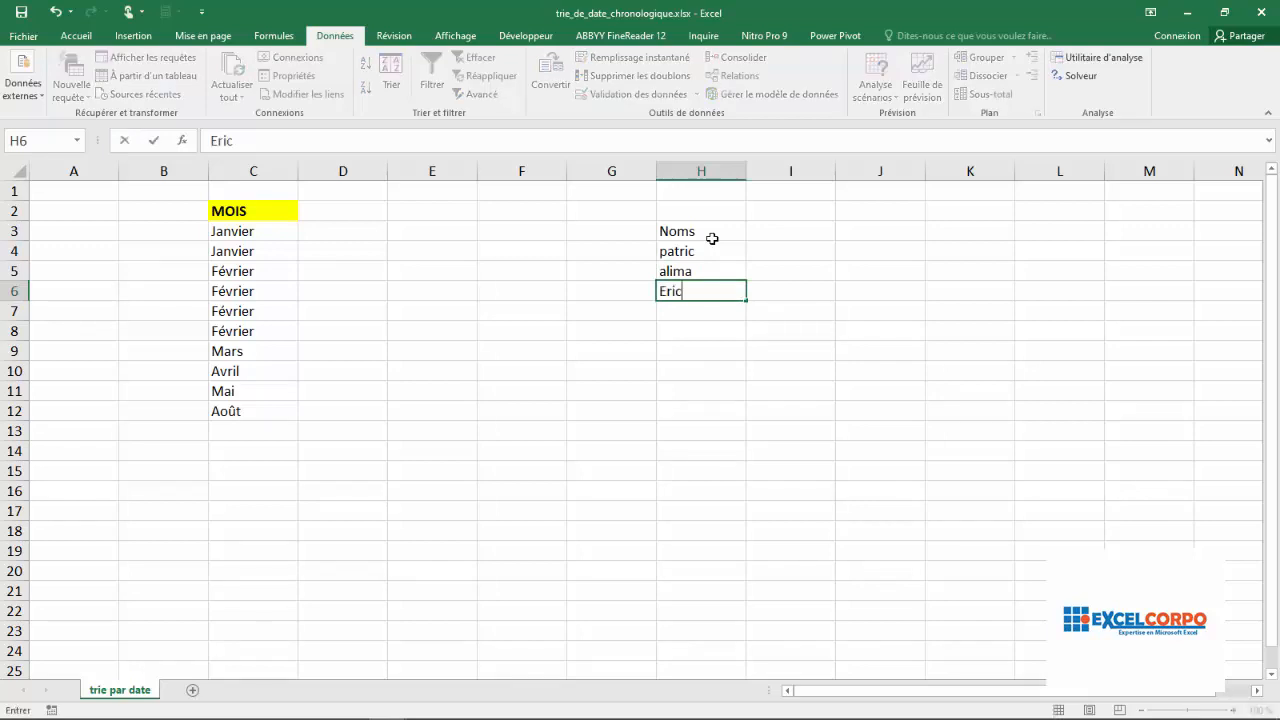
{"action": "key", "text": "Return"}
{"action": "type", "text": "Jean"}
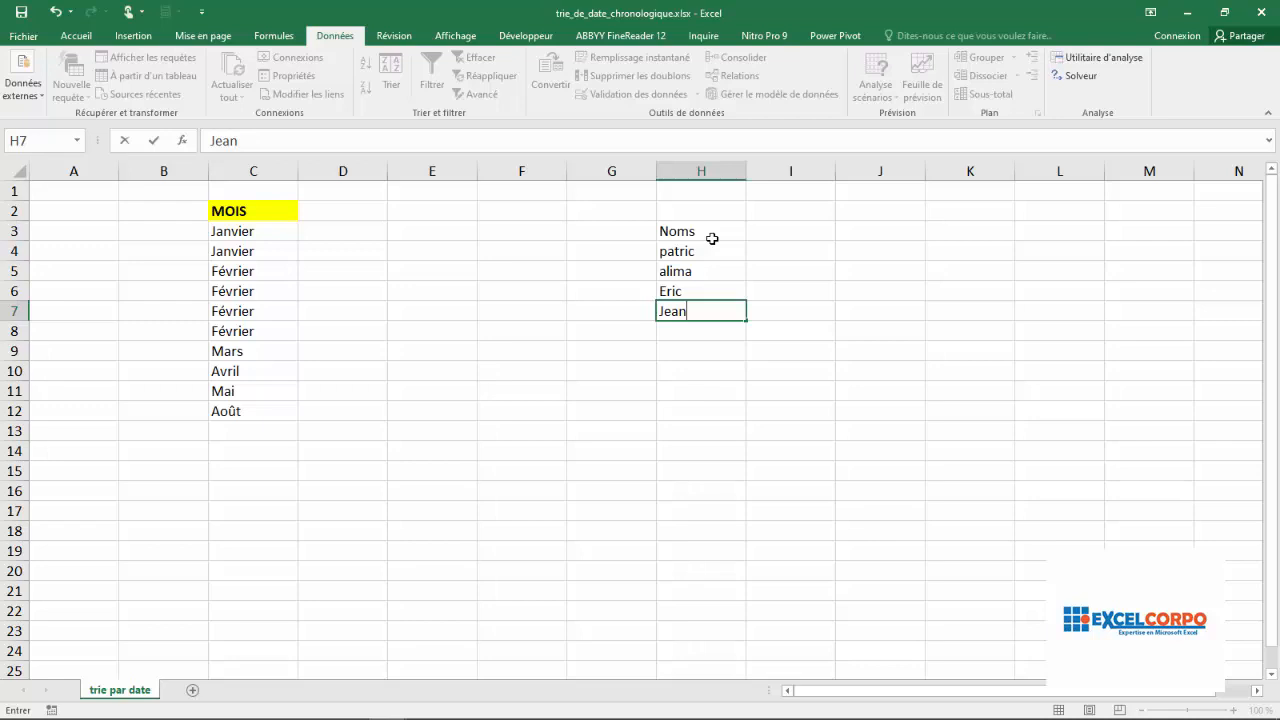
{"action": "key", "text": "Return"}
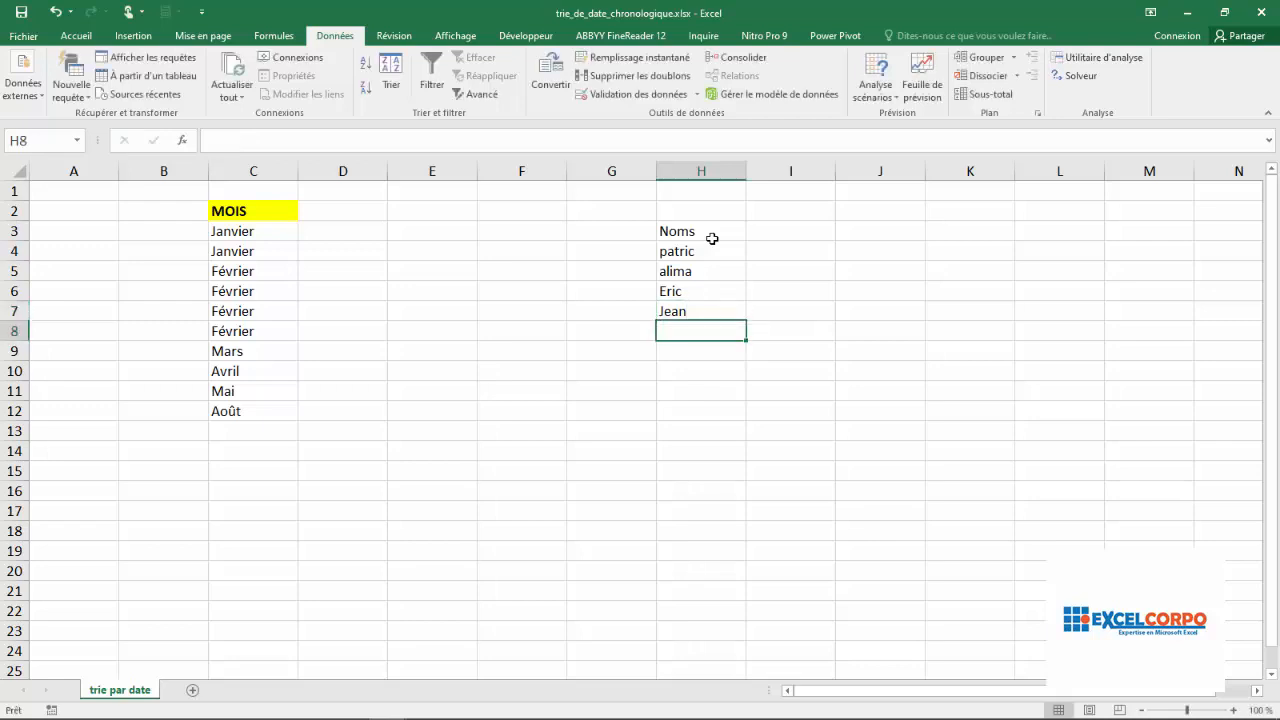
Enter a fifth sample first name in cell H8 and correct its last letter to "a"
{"action": "type", "text": "Ninq"}
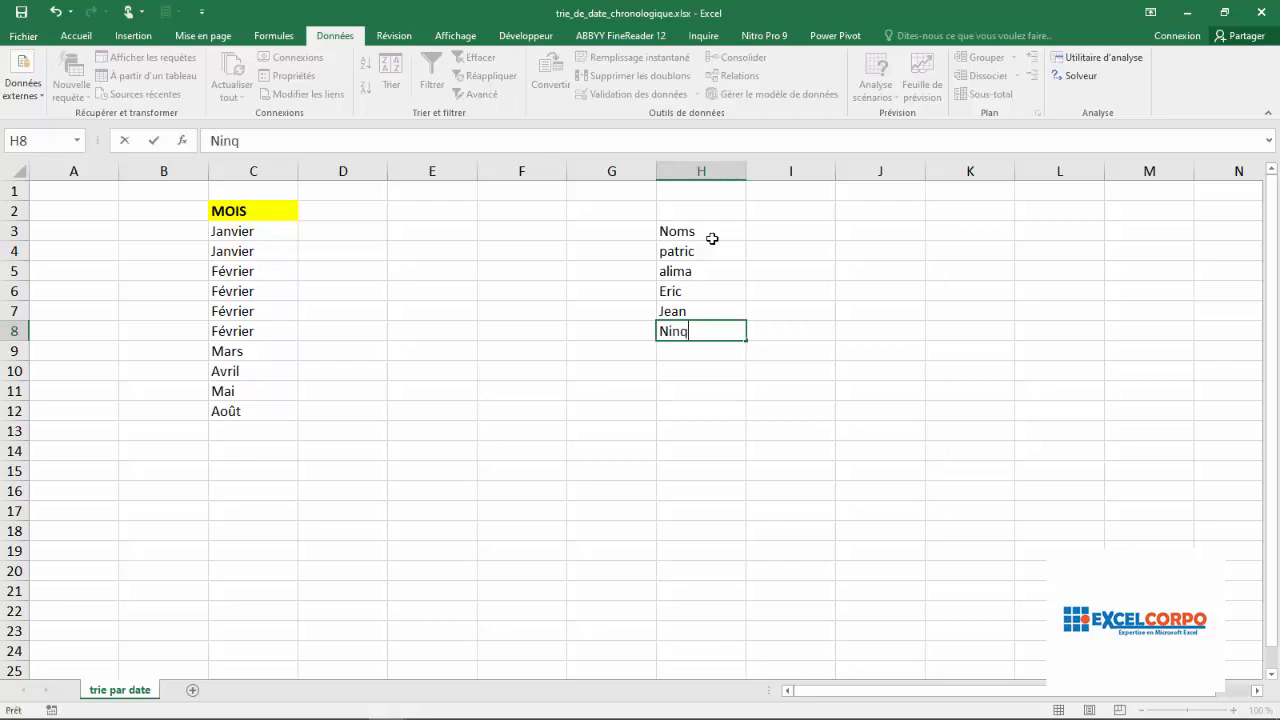
{"action": "key", "text": "Return"}
{"action": "key", "text": "BackSpace"}
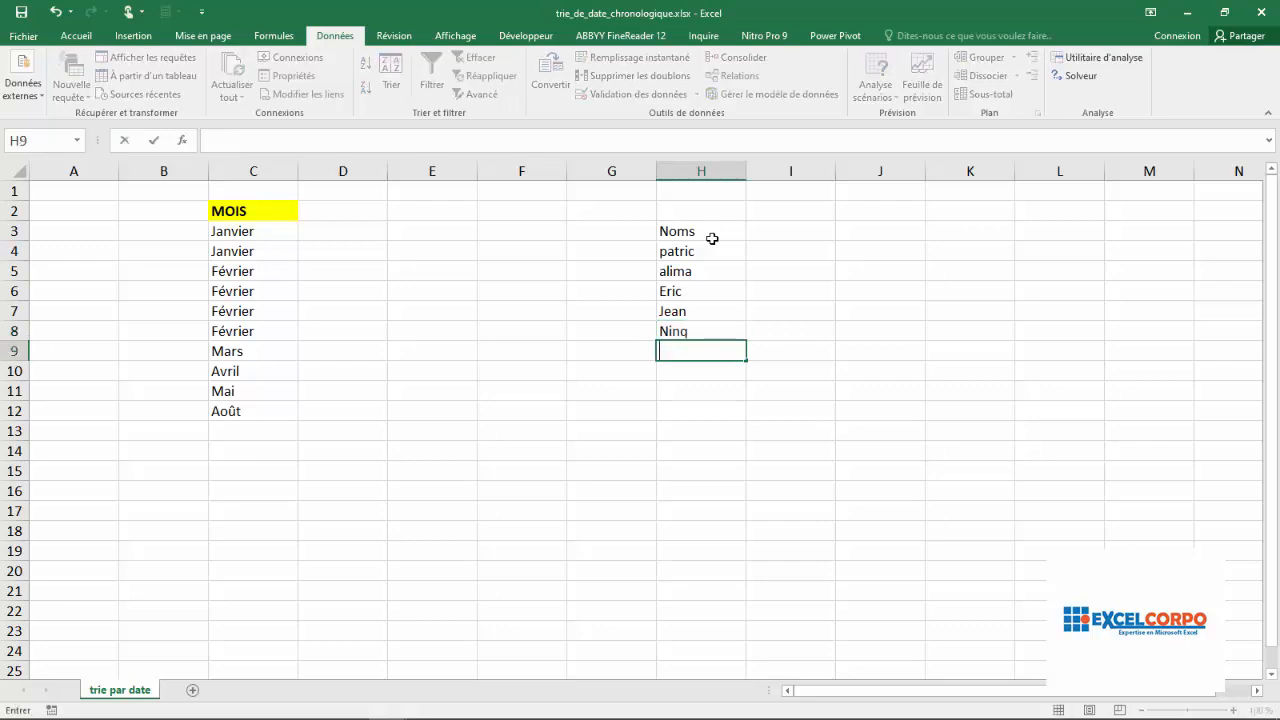
{"action": "left_click", "coordinate": [700, 333]}
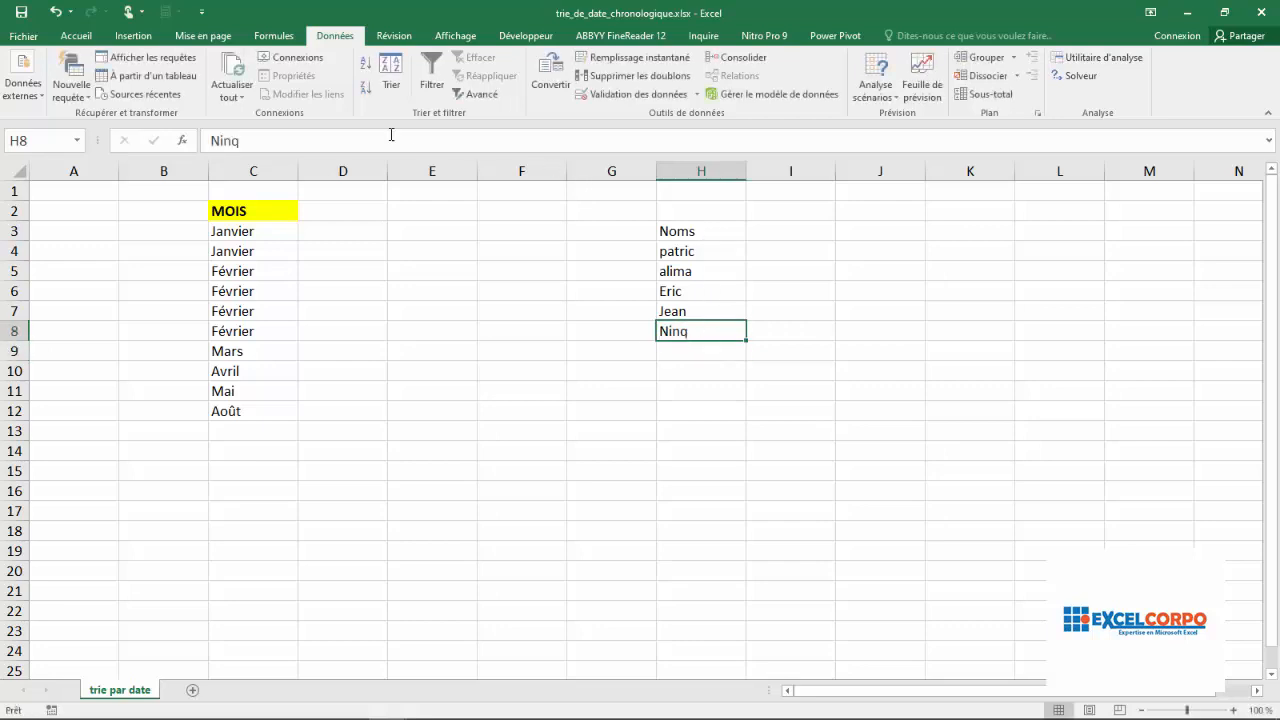
{"action": "left_click", "coordinate": [246, 143]}
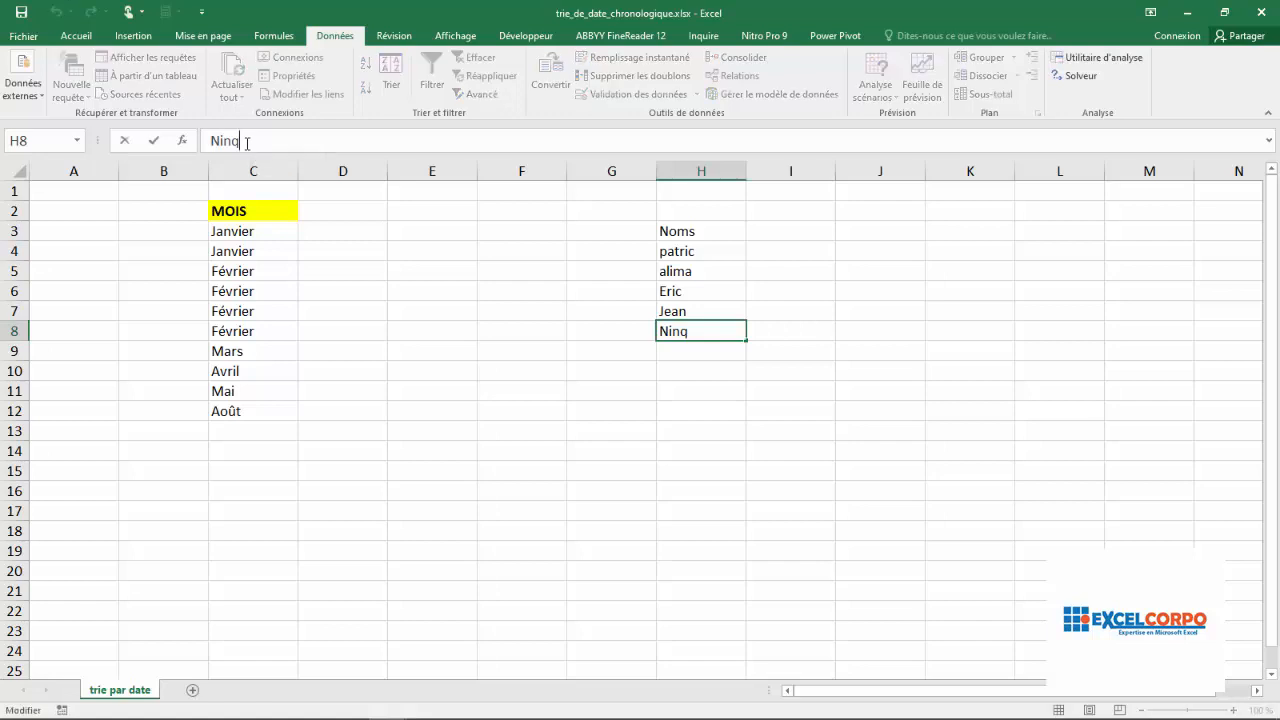
{"action": "key", "text": "BackSpace"}
{"action": "type", "text": "q"}
{"action": "key", "text": "Return"}
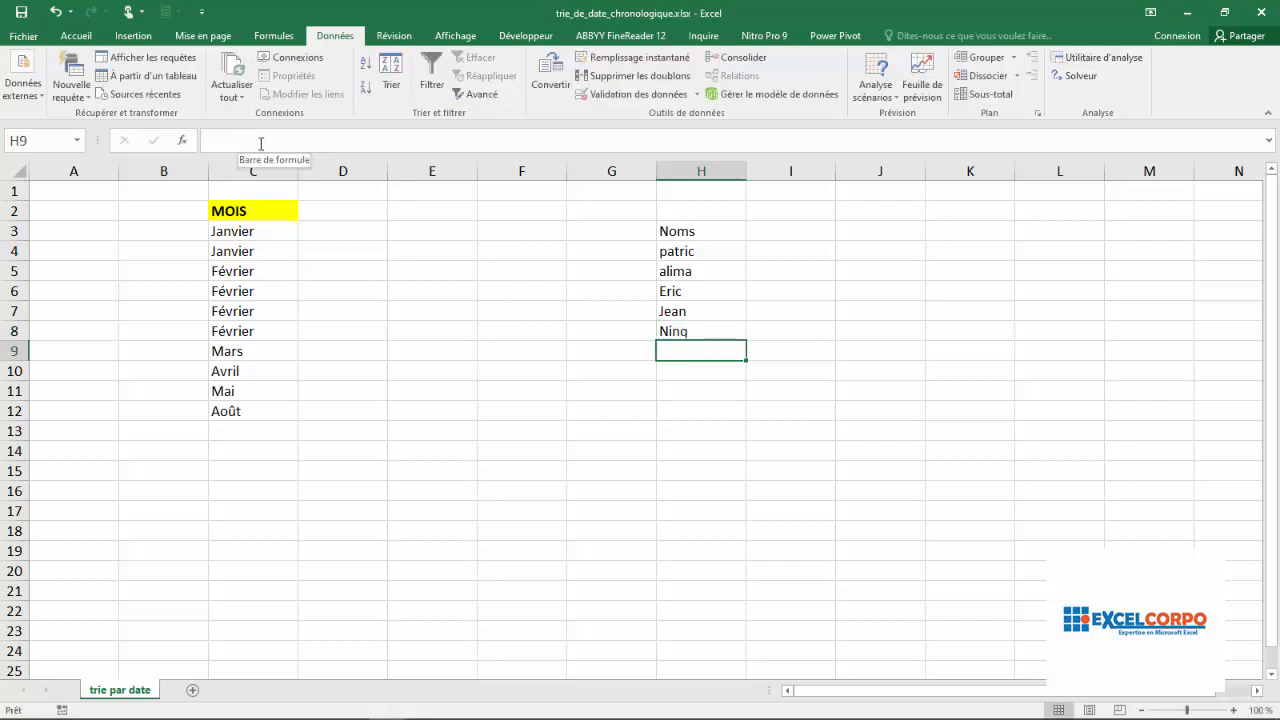
{"action": "left_click", "coordinate": [689, 331]}
{"action": "left_click", "coordinate": [242, 140]}
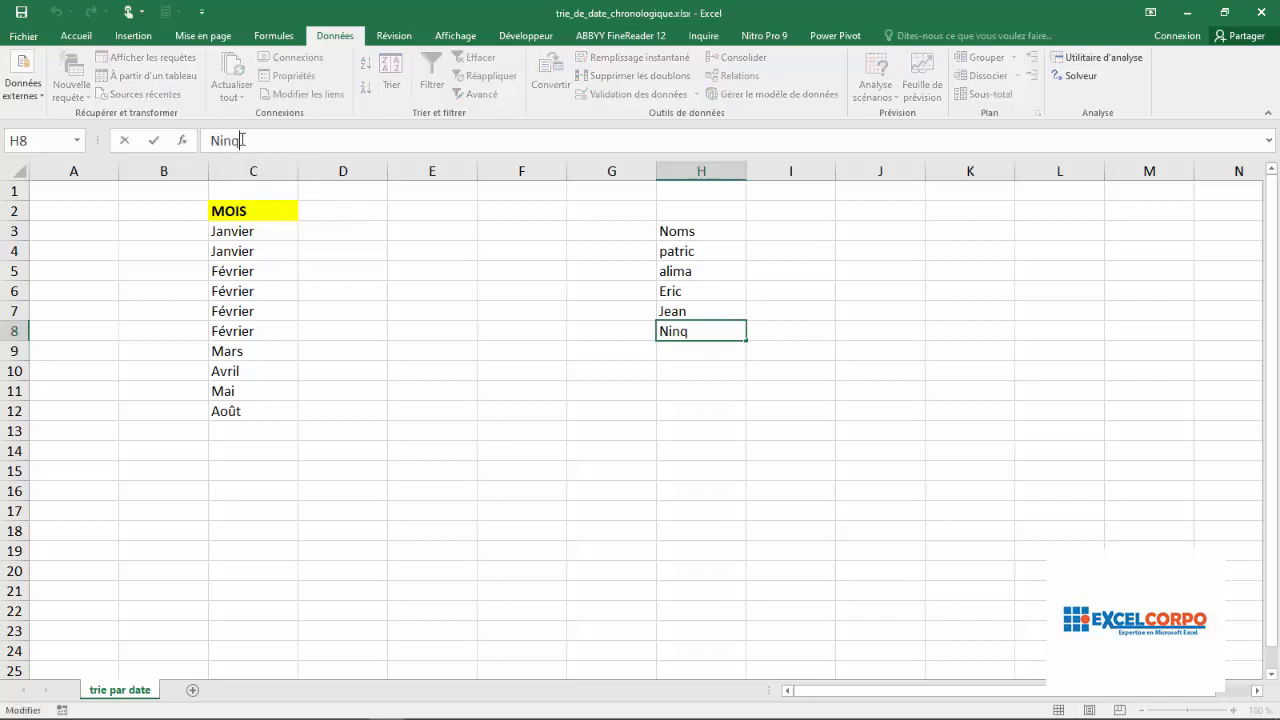
{"action": "key", "text": "BackSpace"}
{"action": "type", "text": "a"}
{"action": "key", "text": "Return"}
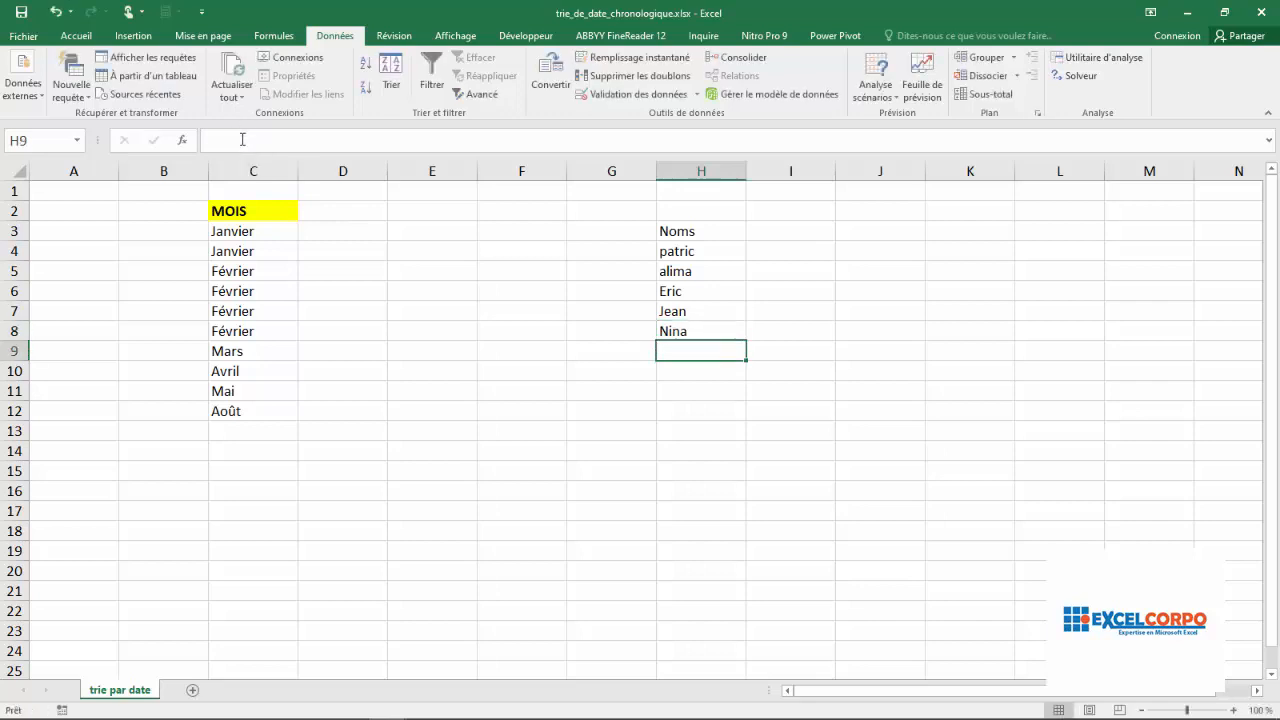
Add two more sample first names in cells H9 and H10
{"action": "type", "text": "Jean"}
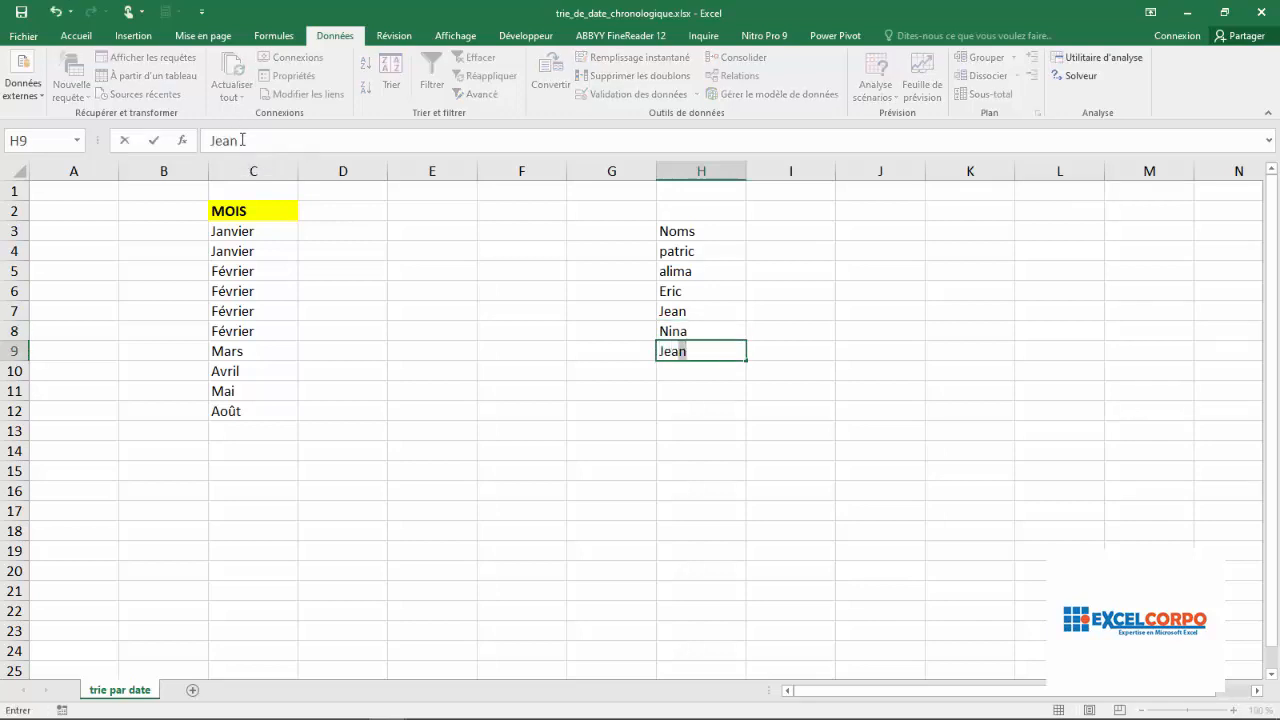
{"action": "key", "text": "BackSpace"}
{"action": "key", "text": "BackSpace"}
{"action": "key", "text": "BackSpace"}
{"action": "type", "text": "Elie"}
{"action": "key", "text": "Return"}
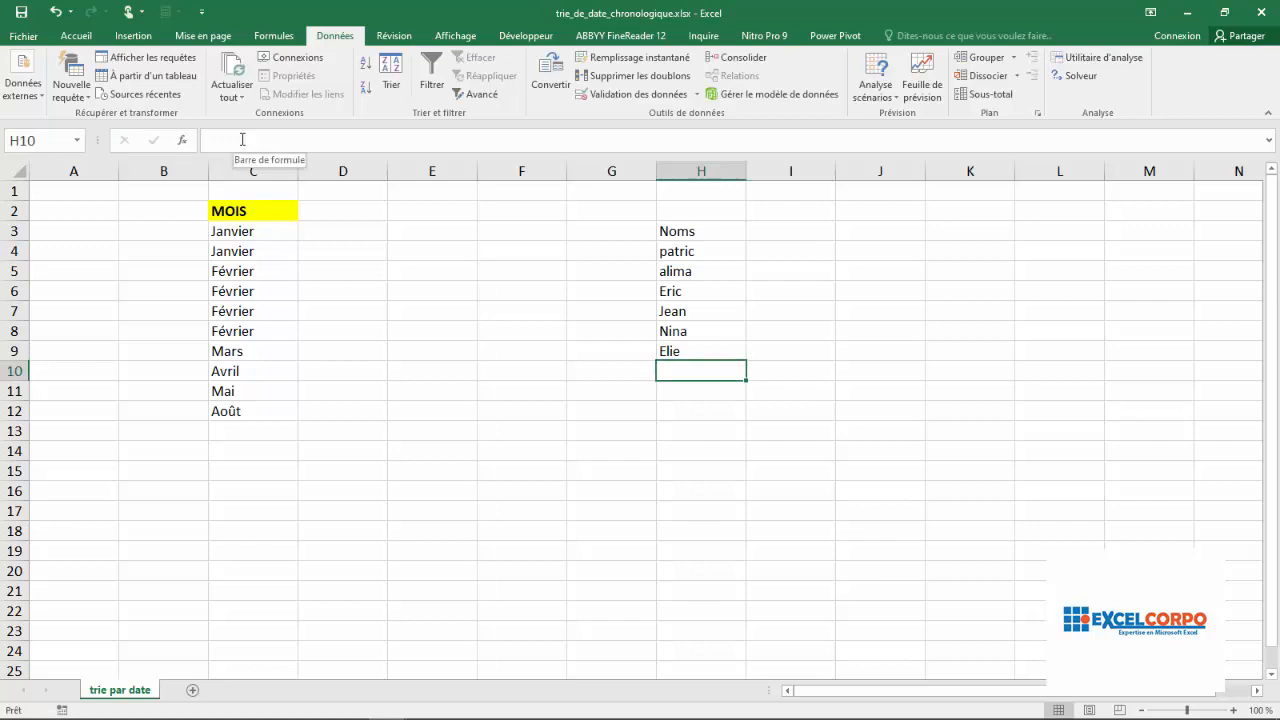
{"action": "type", "text": "Wa"}
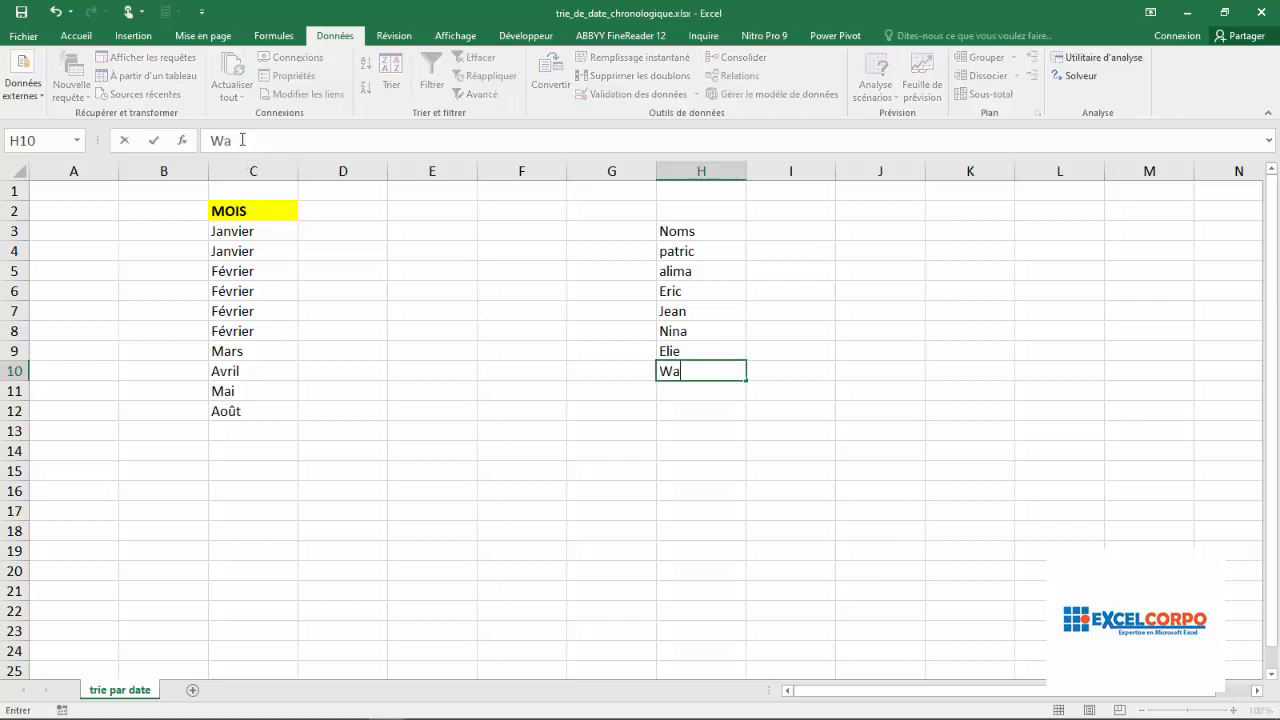
{"action": "type", "text": "mba"}
{"action": "key", "text": "Return"}
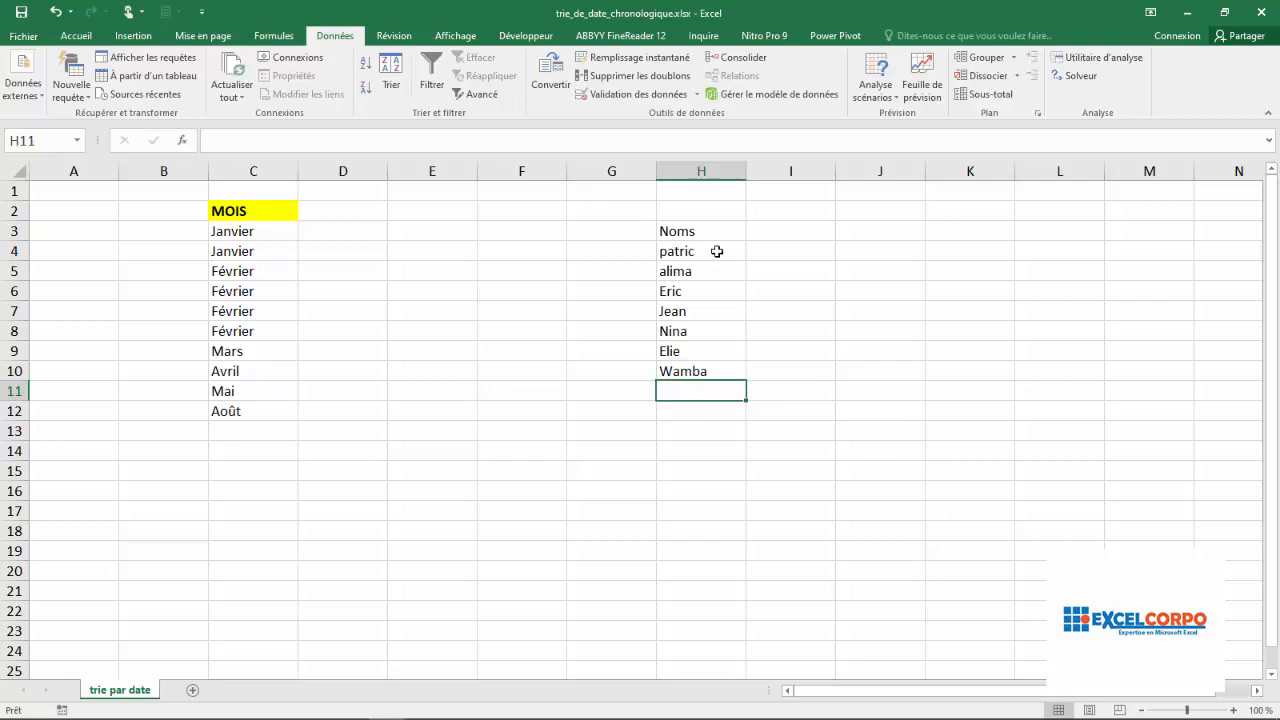
Try a quick A to Z sort on the names in H4 to H10 and undo it
{"action": "left_click_drag", "start_coordinate": [690, 252], "coordinate": [674, 361]}
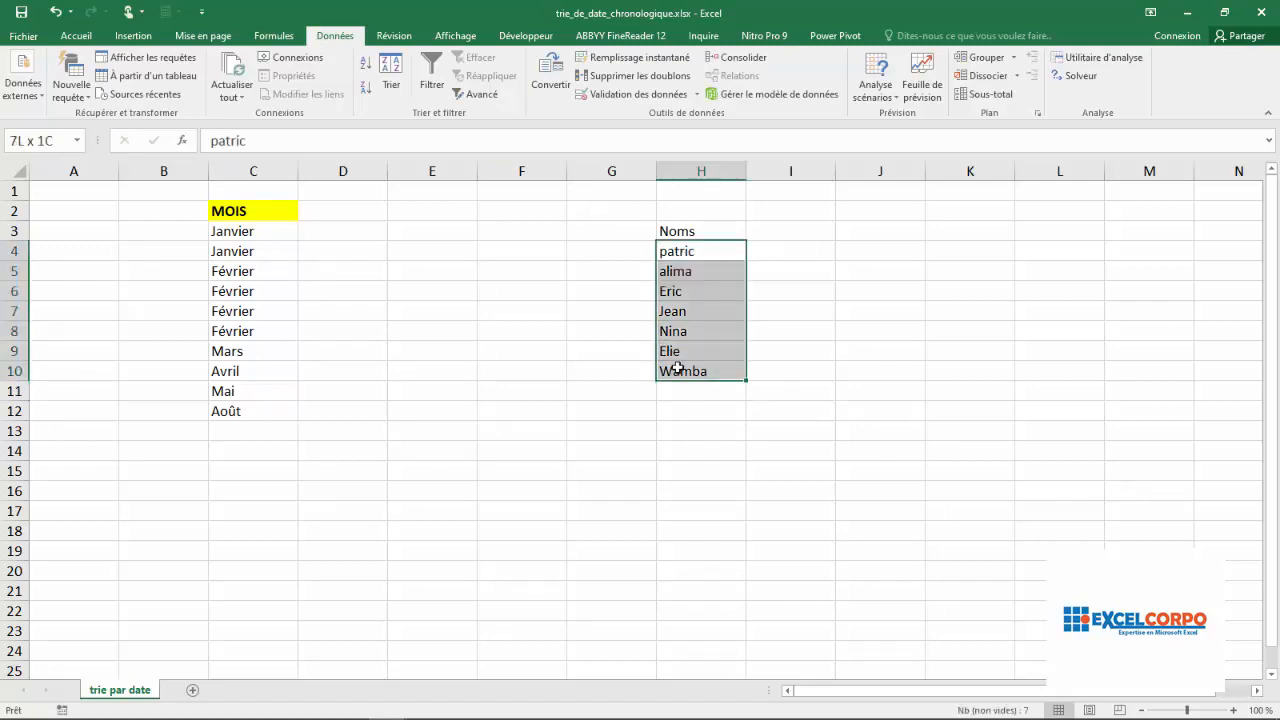
{"action": "left_click", "coordinate": [369, 70]}
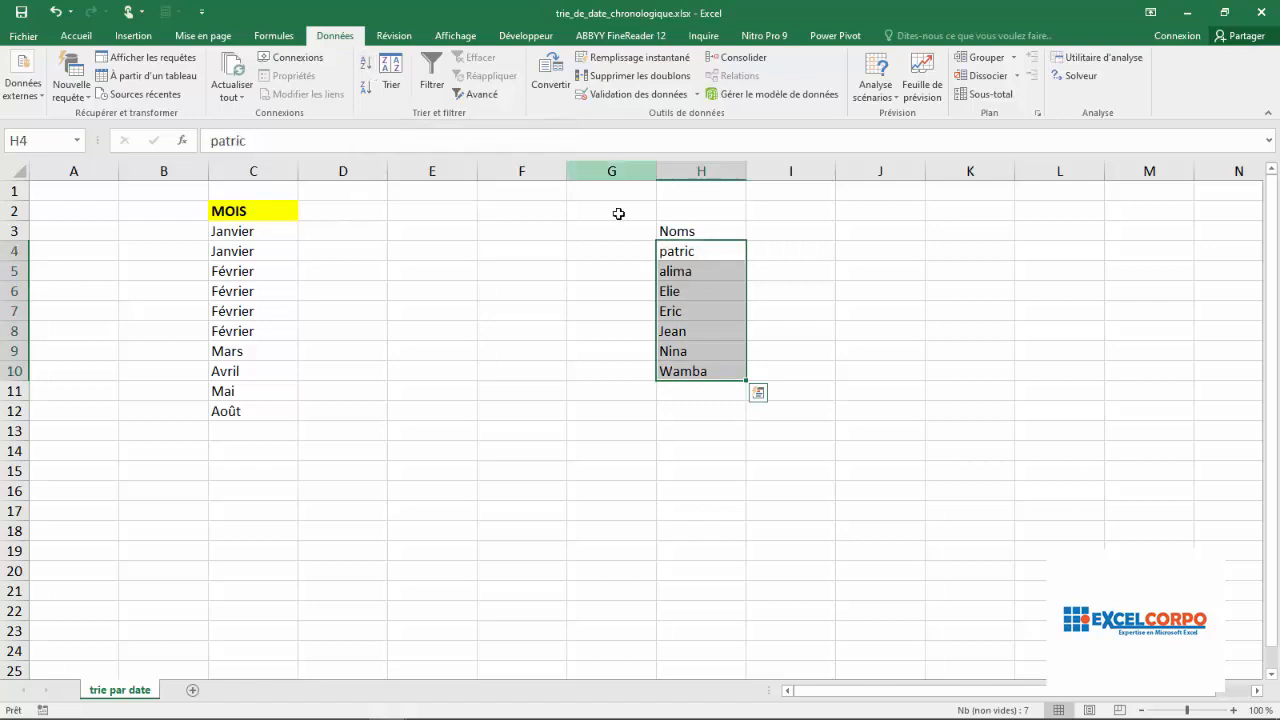
{"action": "left_click", "coordinate": [364, 69]}
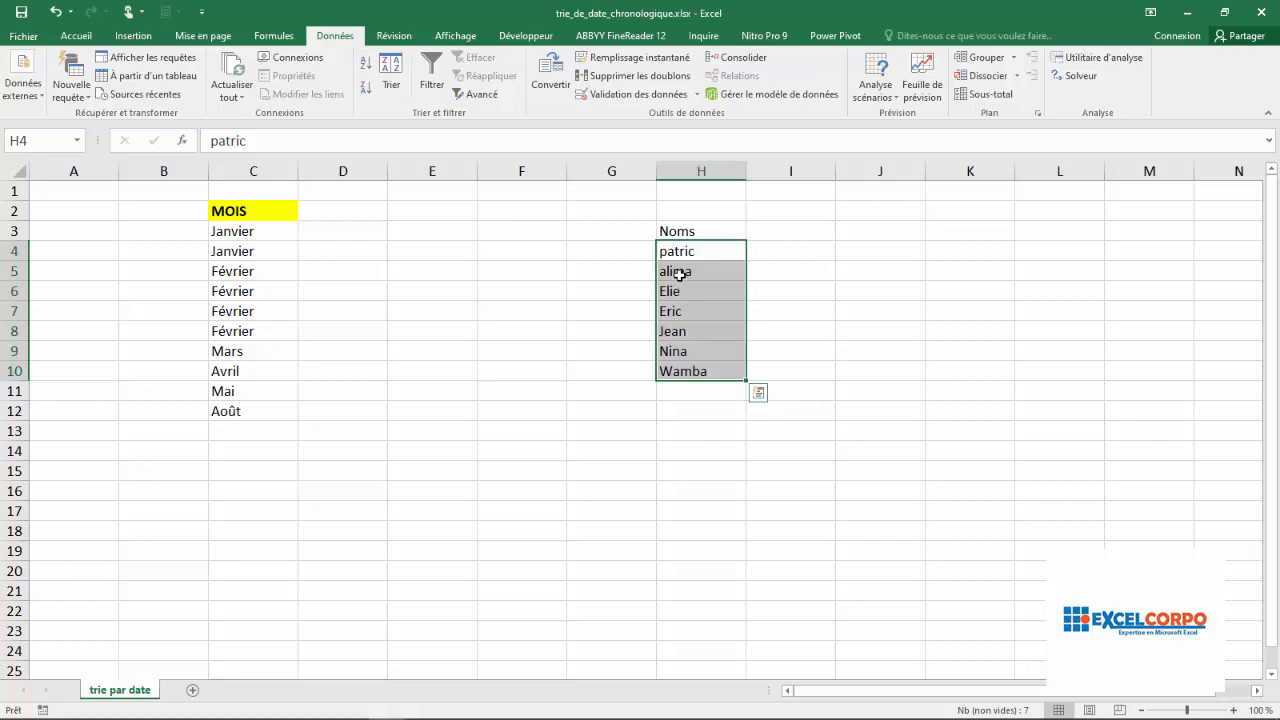
{"action": "left_click", "coordinate": [55, 13]}
Sort the range H3 to H10 by the Noms column on values, in A to Z order
{"action": "left_click", "coordinate": [680, 232]}
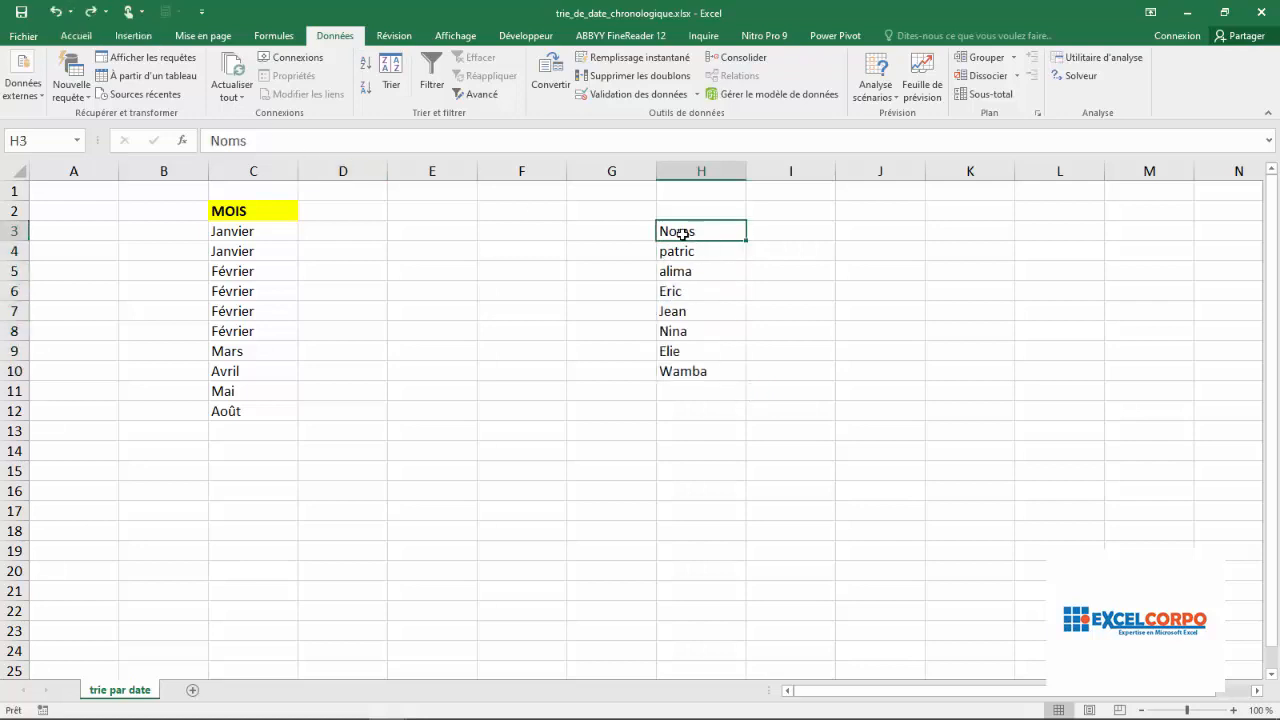
{"action": "left_click", "coordinate": [678, 365], "text": "shift"}
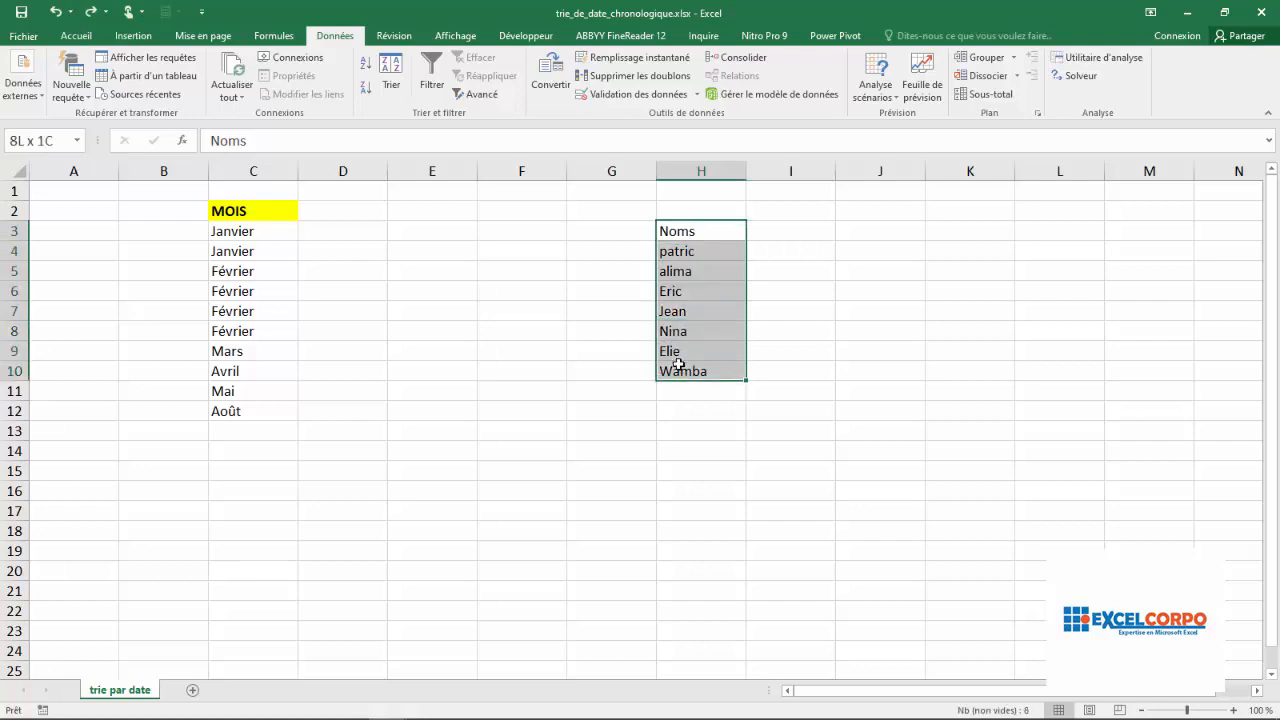
{"action": "left_click", "coordinate": [389, 78]}
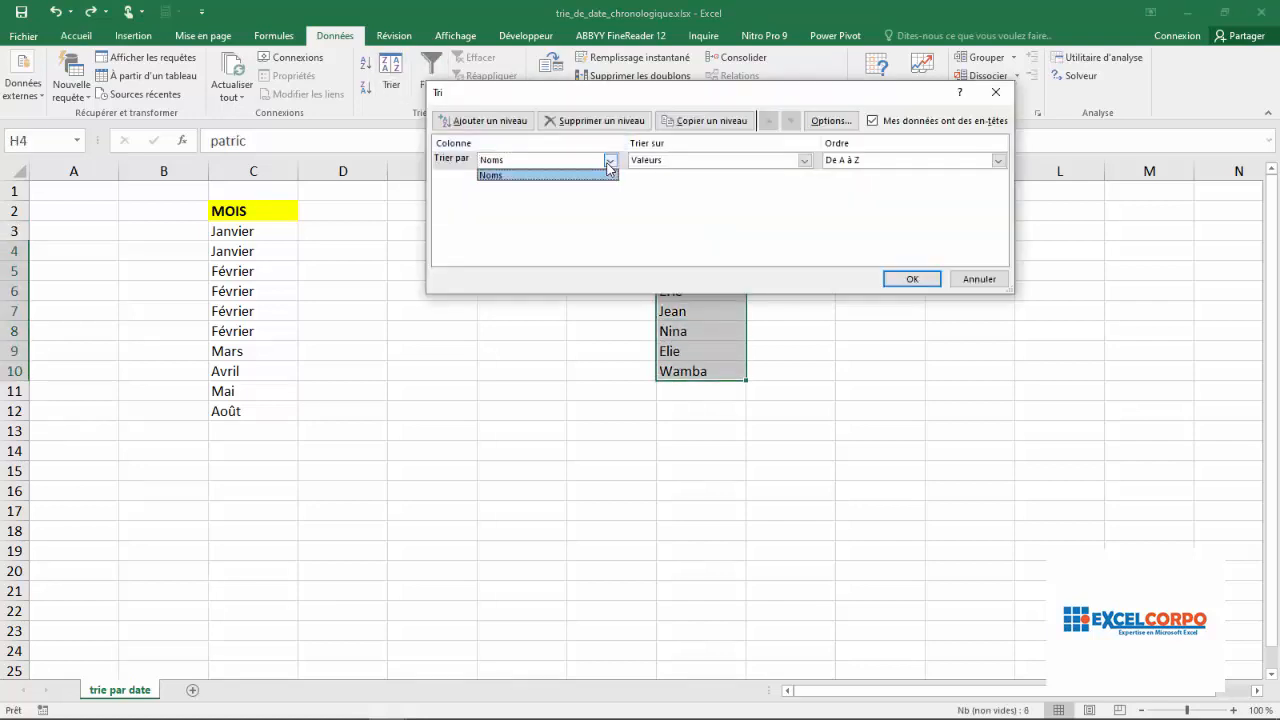
{"action": "left_click", "coordinate": [580, 175]}
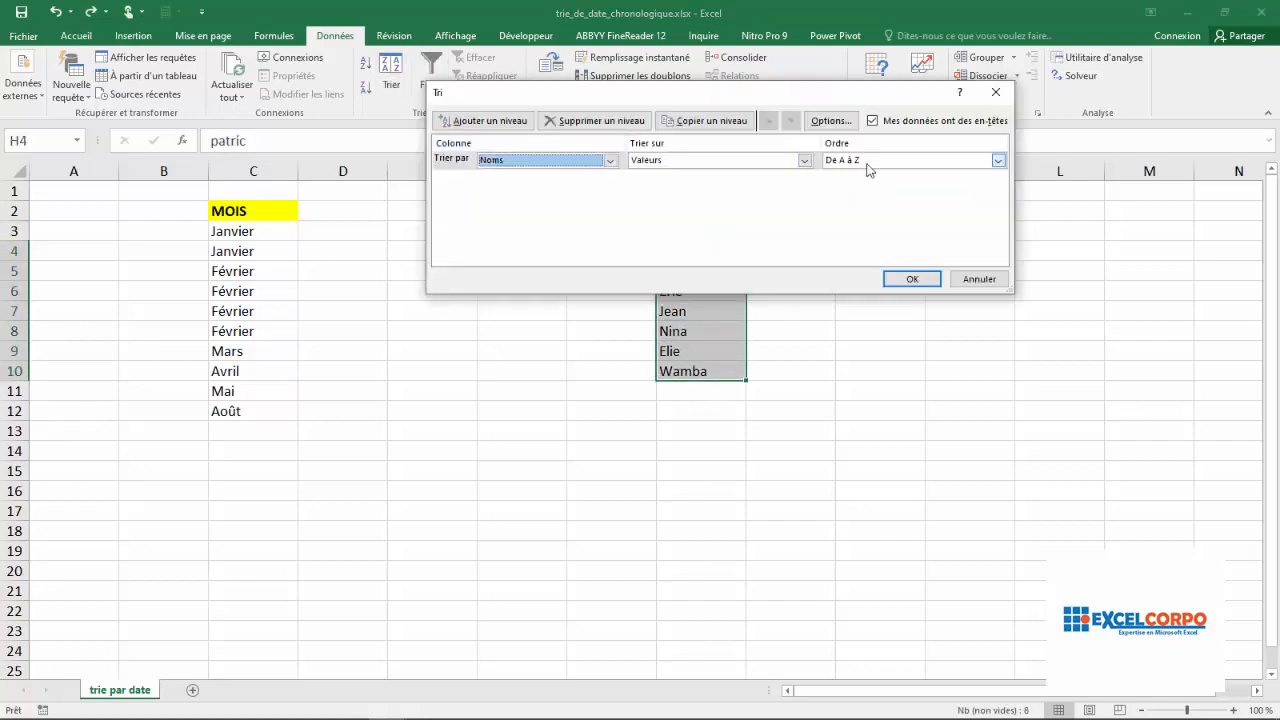
{"action": "left_click", "coordinate": [900, 281]}
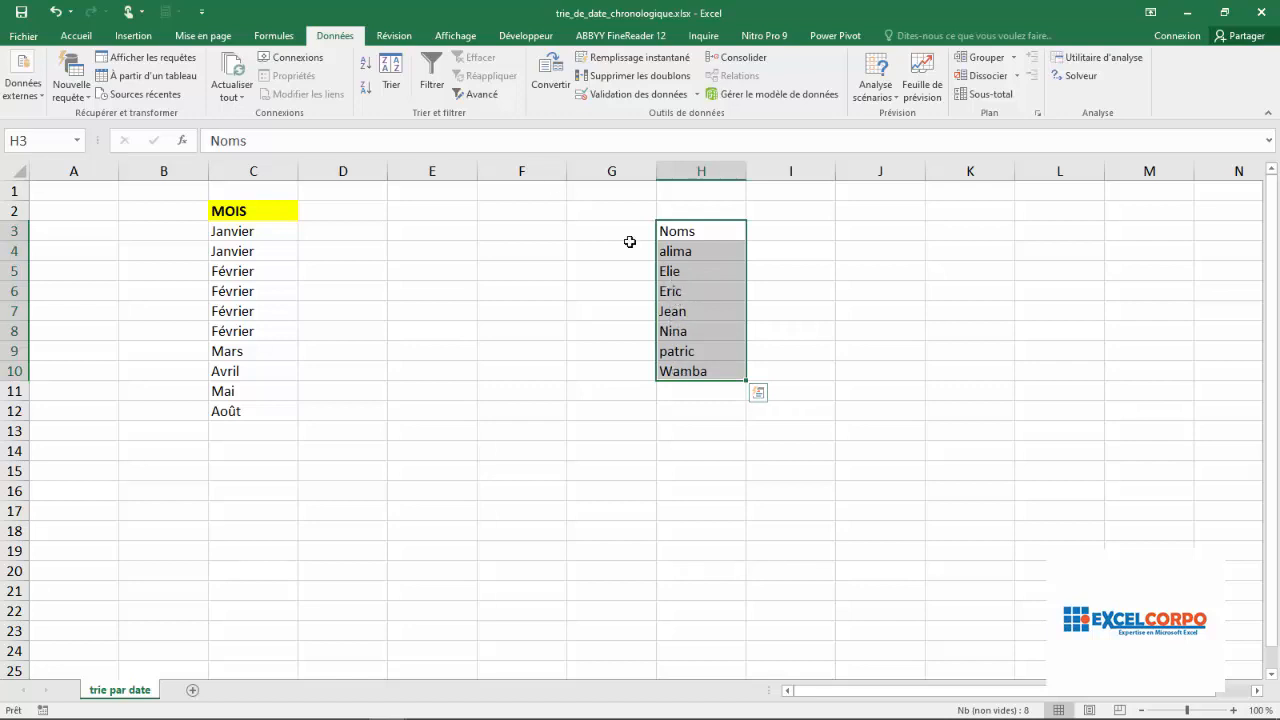
Sort the Noms column again with the order changed to Z to A
{"action": "left_click", "coordinate": [391, 72]}
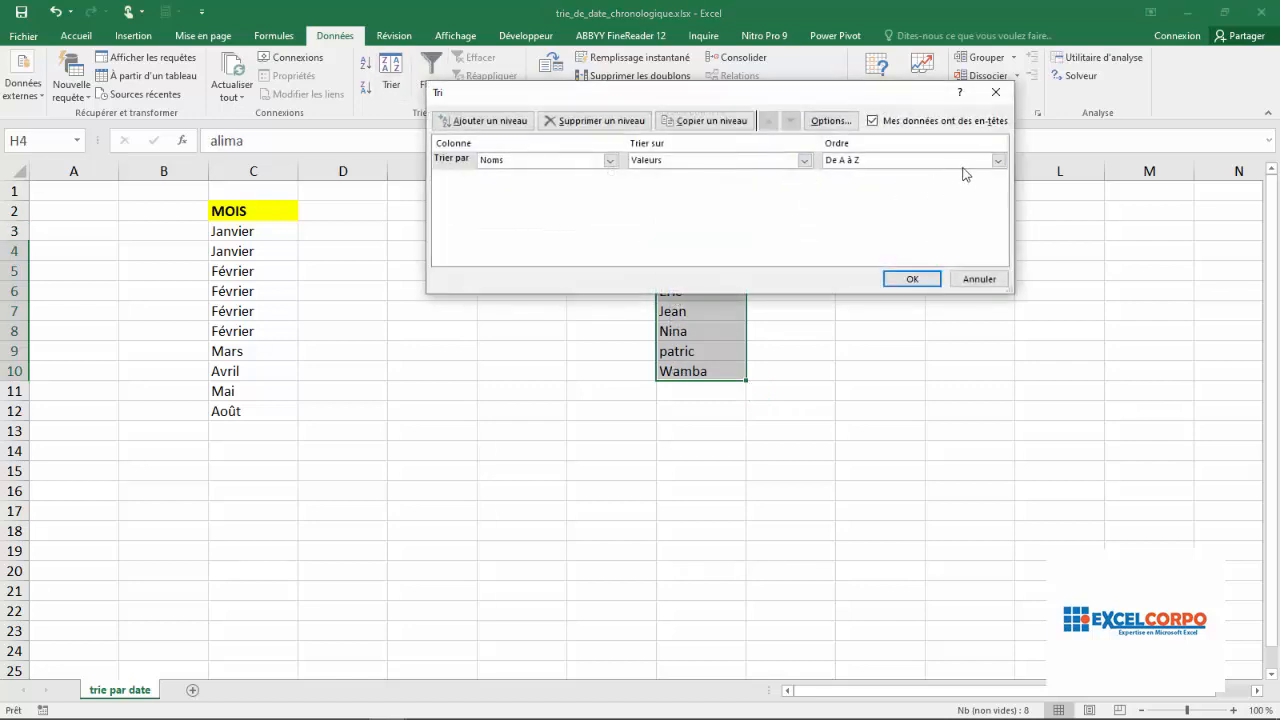
{"action": "left_click", "coordinate": [998, 162]}
{"action": "left_click", "coordinate": [895, 184]}
{"action": "key", "text": "Return"}
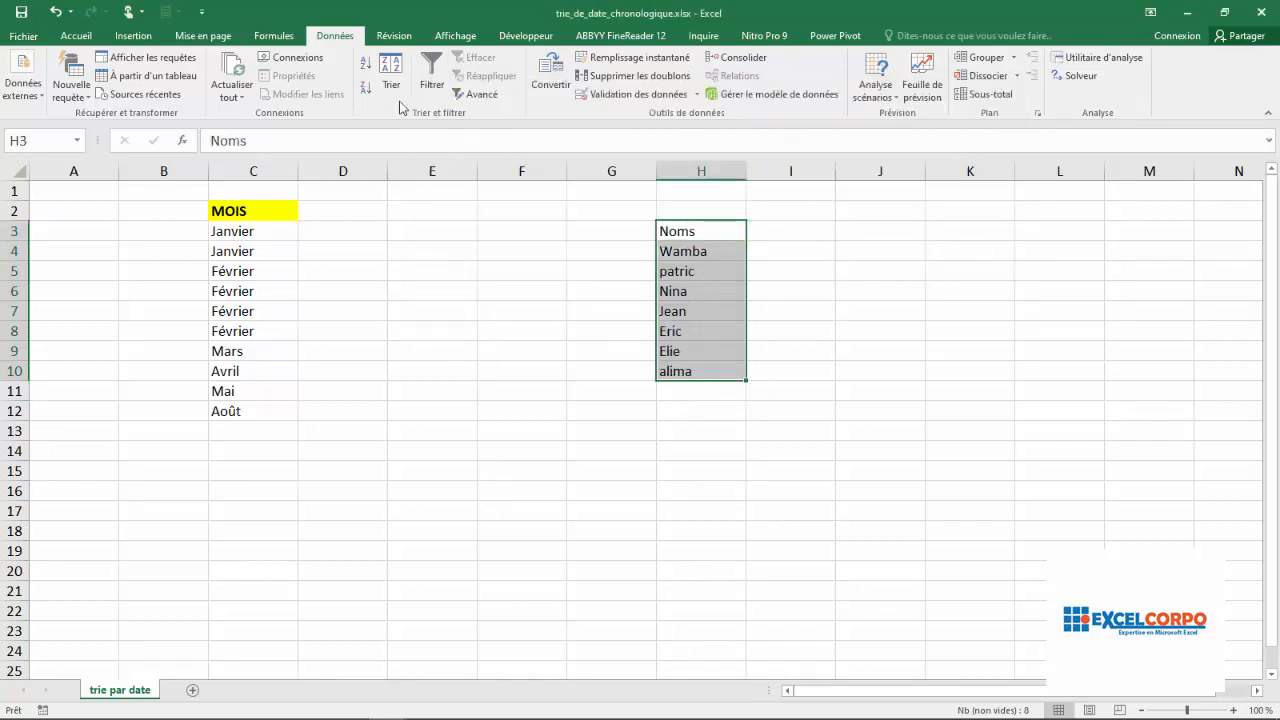
Undo the last two sorts of the Noms column and deselect the names
{"action": "left_click", "coordinate": [54, 12]}
{"action": "left_click", "coordinate": [54, 12]}
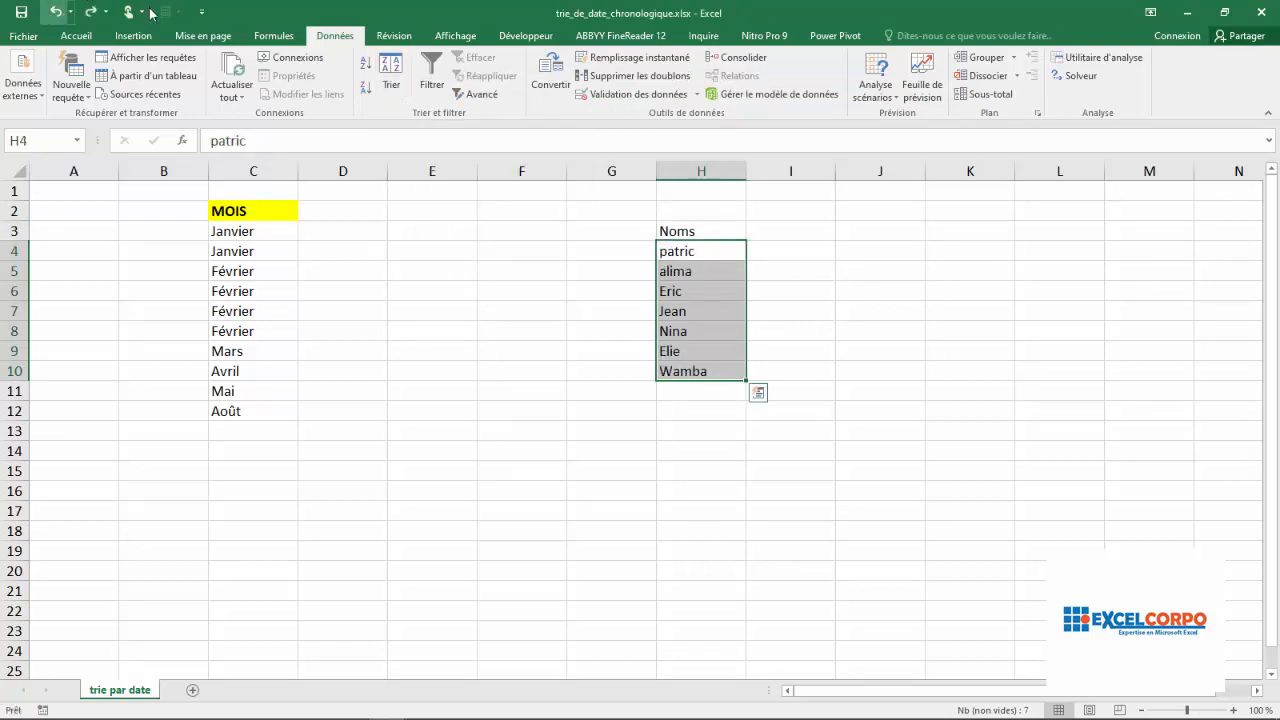
{"action": "left_click", "coordinate": [750, 268]}
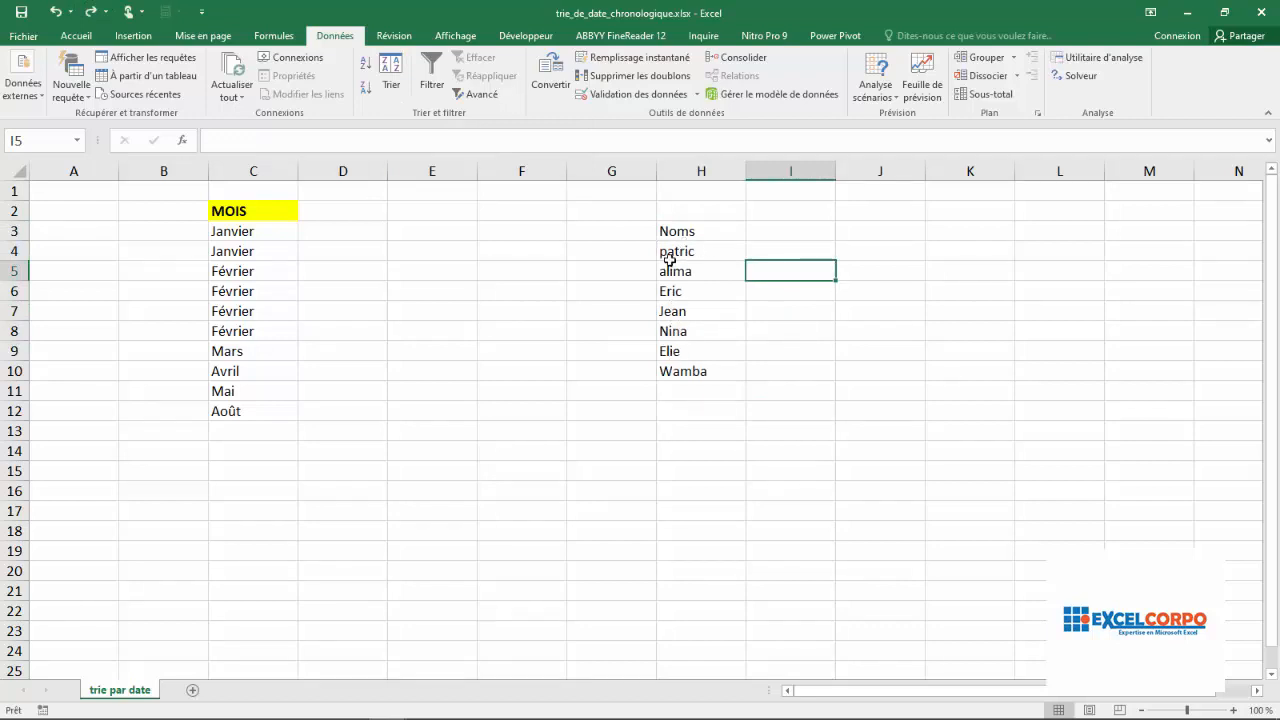
Set up a sort of H3 to H10 by Noms and choose a custom list as its order
{"action": "left_click_drag", "start_coordinate": [676, 237], "coordinate": [666, 368]}
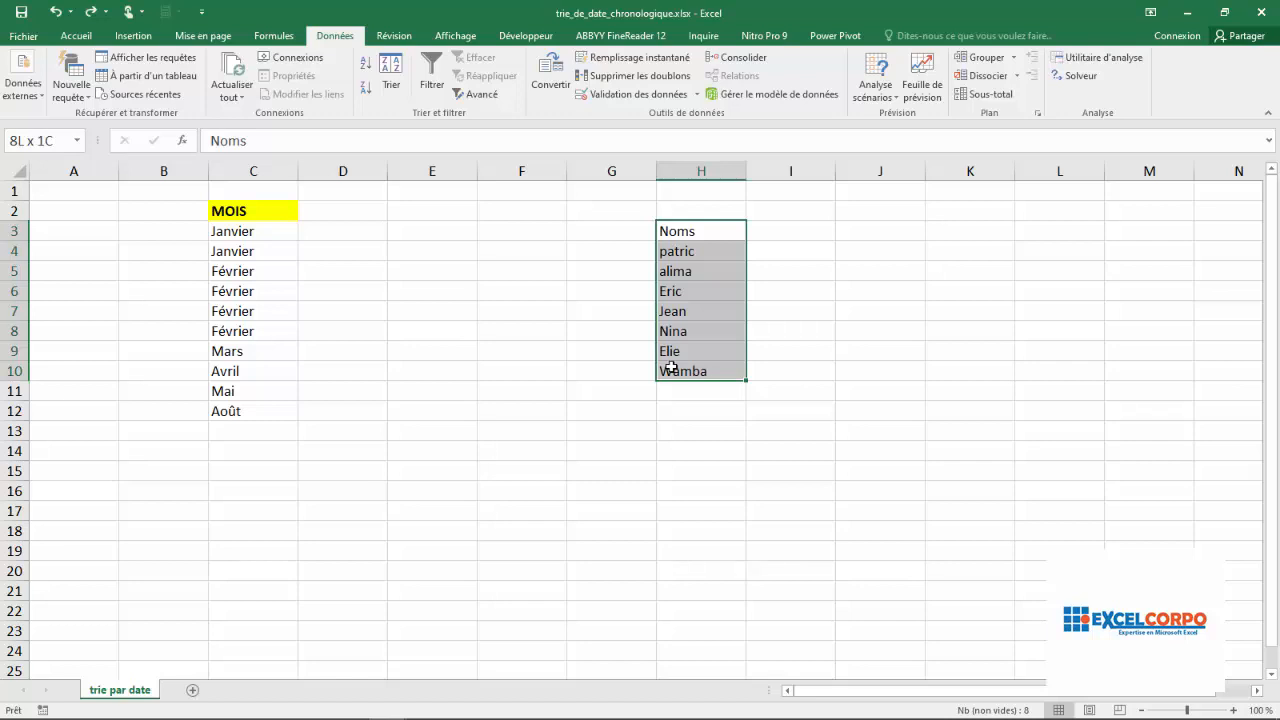
{"action": "left_click", "coordinate": [391, 70]}
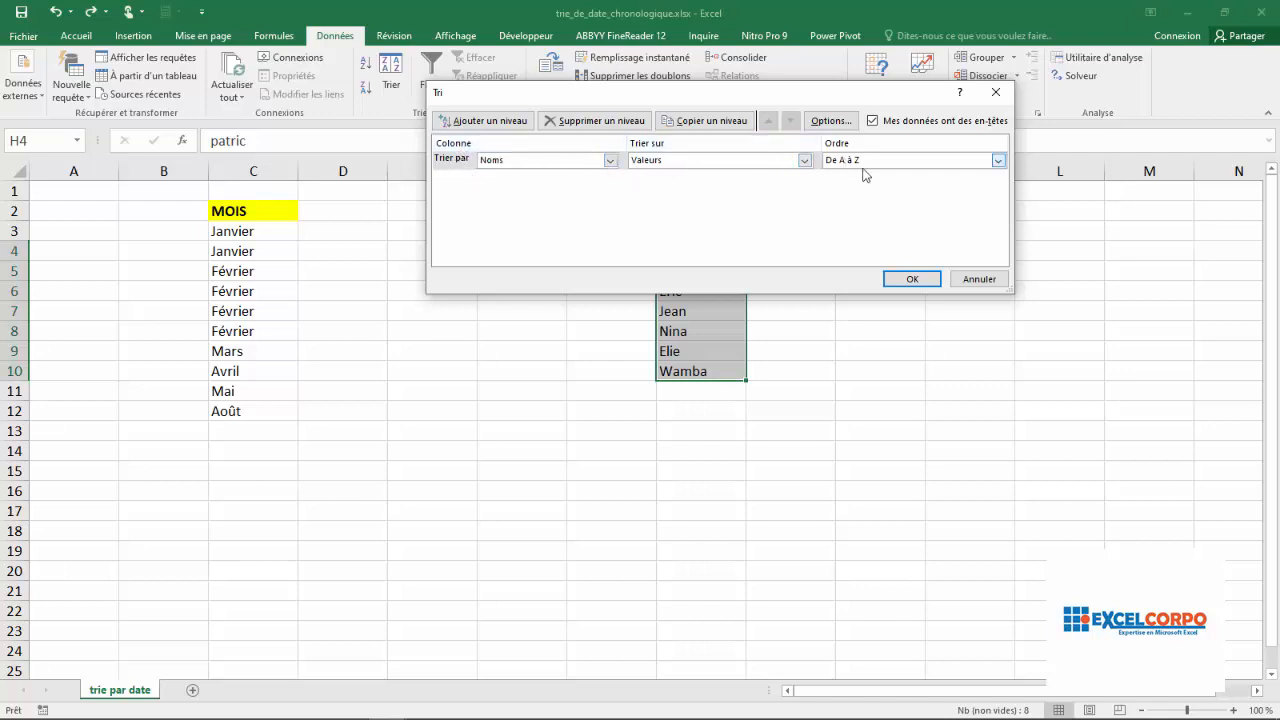
{"action": "left_click", "coordinate": [997, 163]}
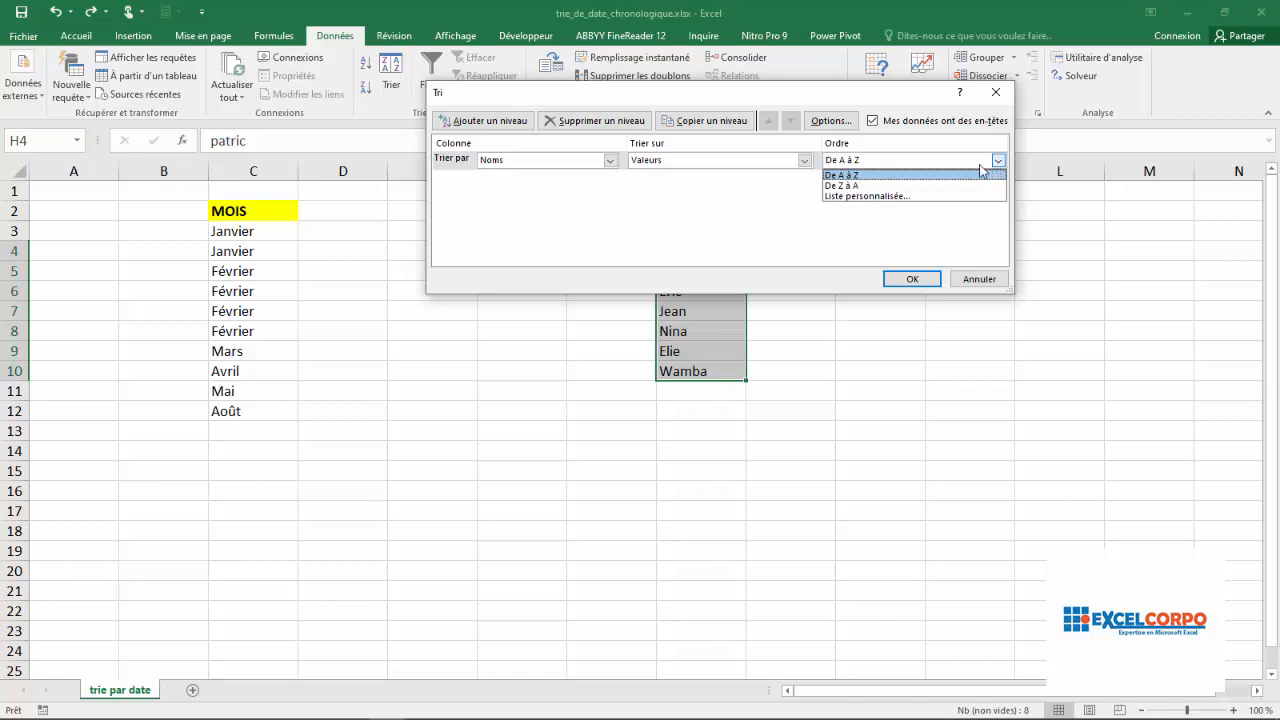
{"action": "left_click", "coordinate": [852, 195]}
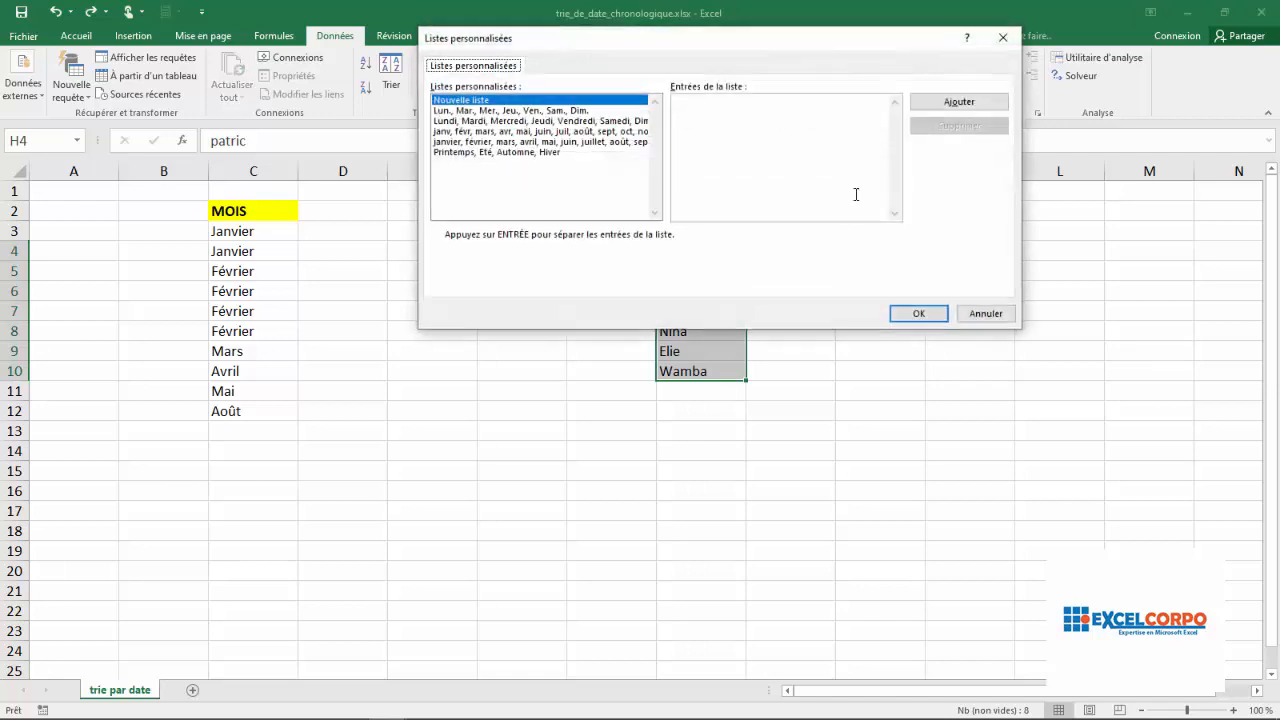
Create a new custom list containing, in this order, the first names from cells H8, H10, H7 and H5
{"action": "left_click", "coordinate": [468, 101]}
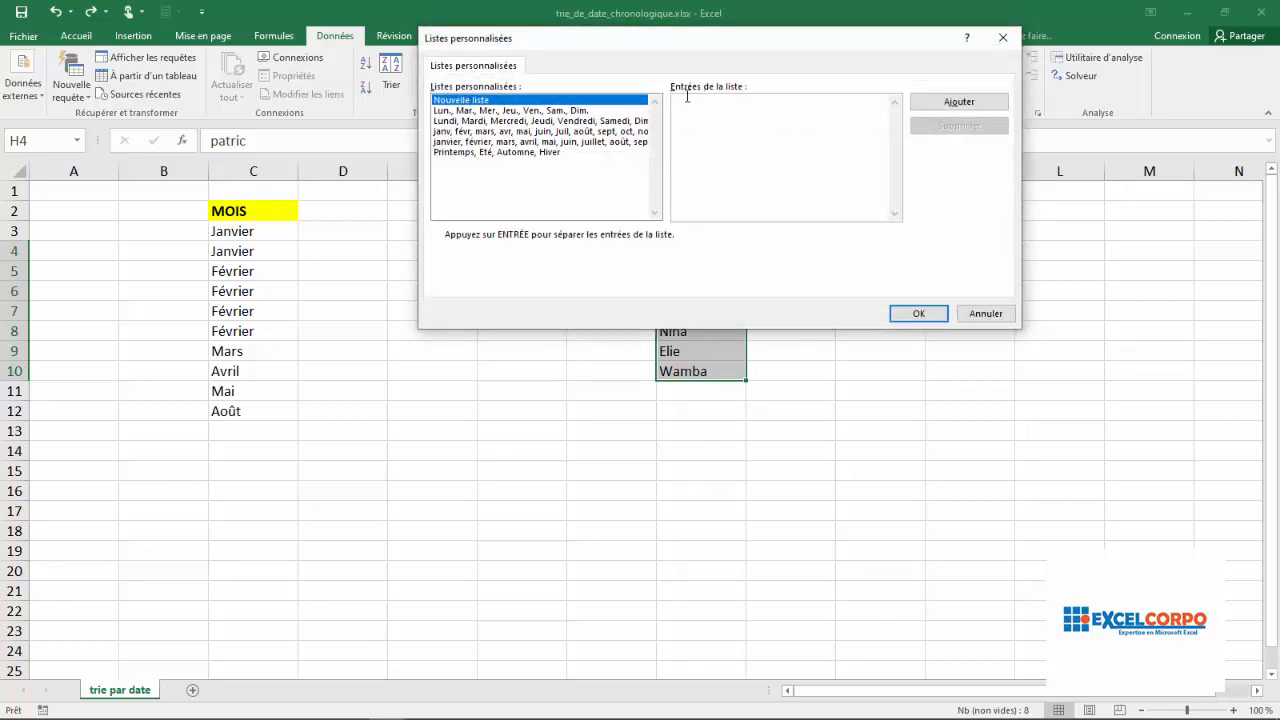
{"action": "left_click_drag", "start_coordinate": [725, 42], "coordinate": [669, 394]}
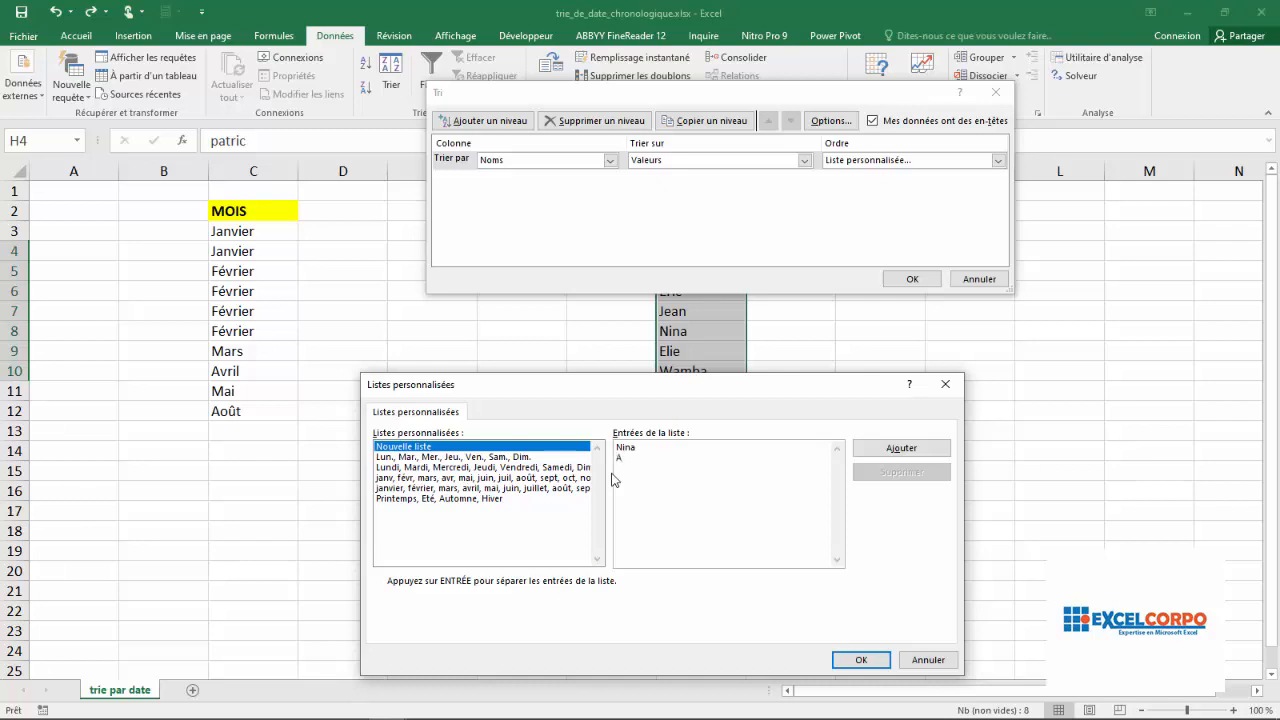
{"action": "type", "text": "amba"}
{"action": "left_click_drag", "start_coordinate": [709, 389], "coordinate": [752, 434]}
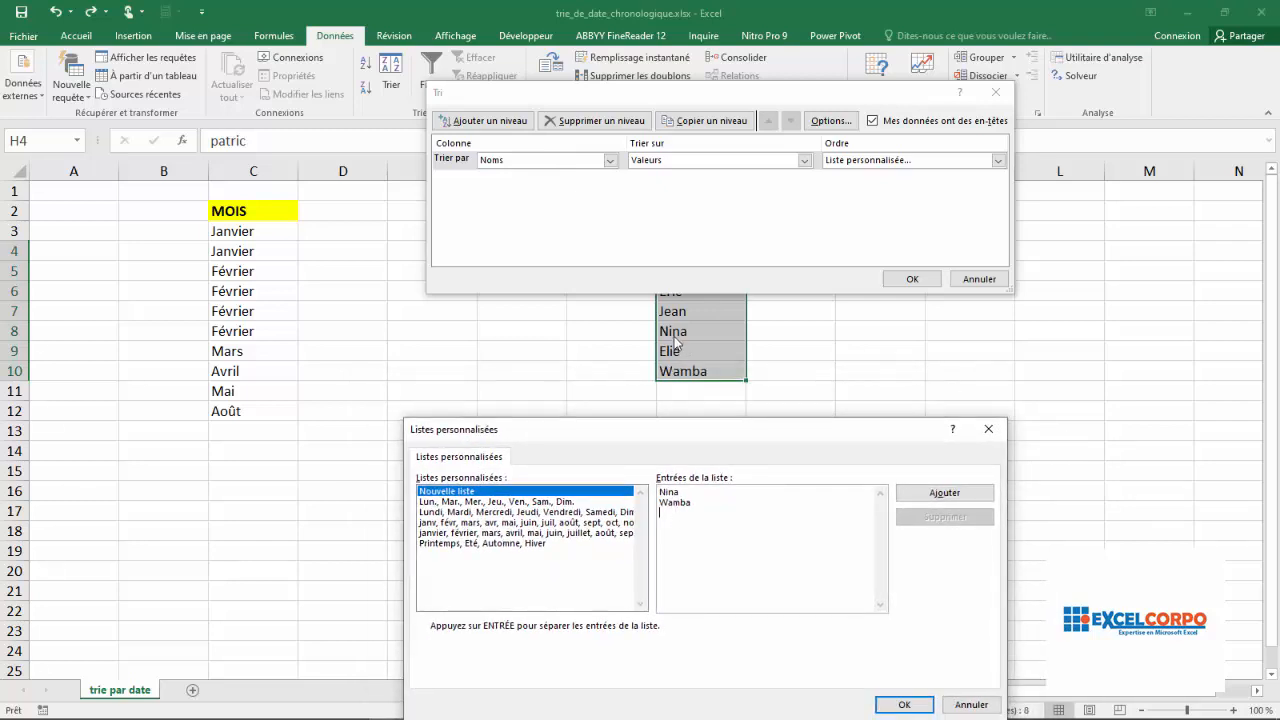
{"action": "type", "text": "Jean"}
{"action": "key", "text": "Return"}
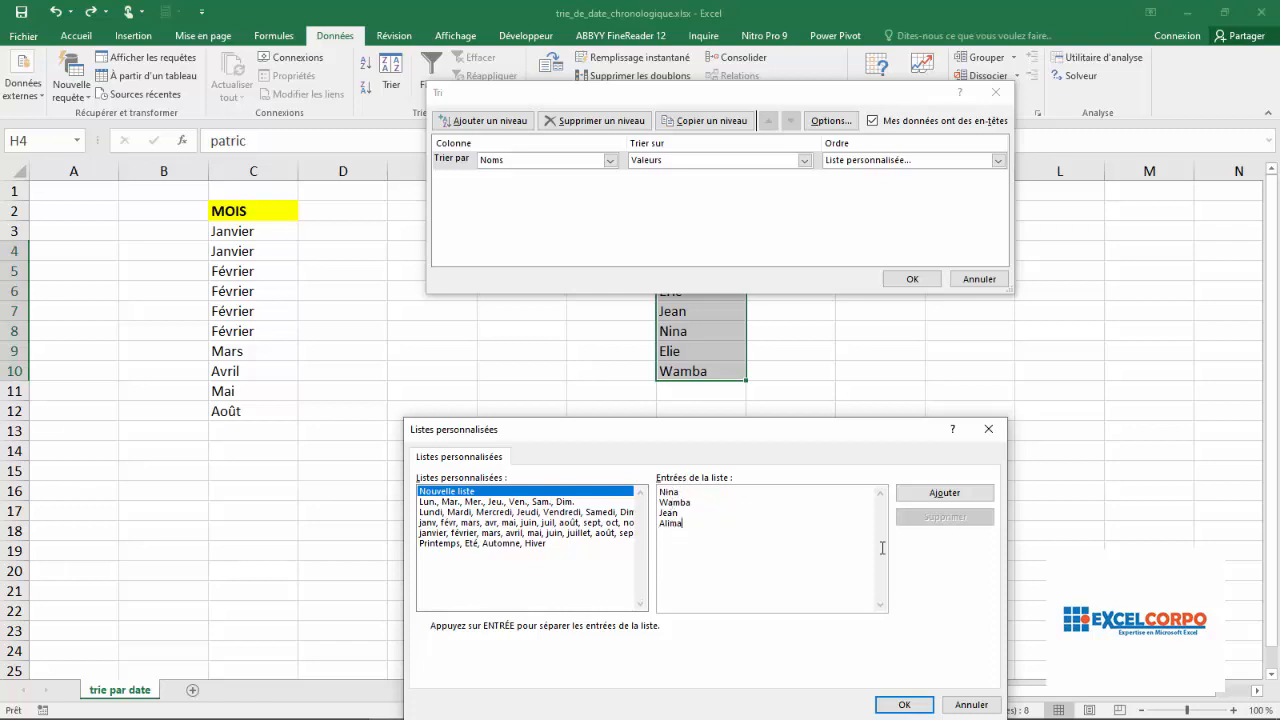
{"action": "left_click", "coordinate": [944, 493]}
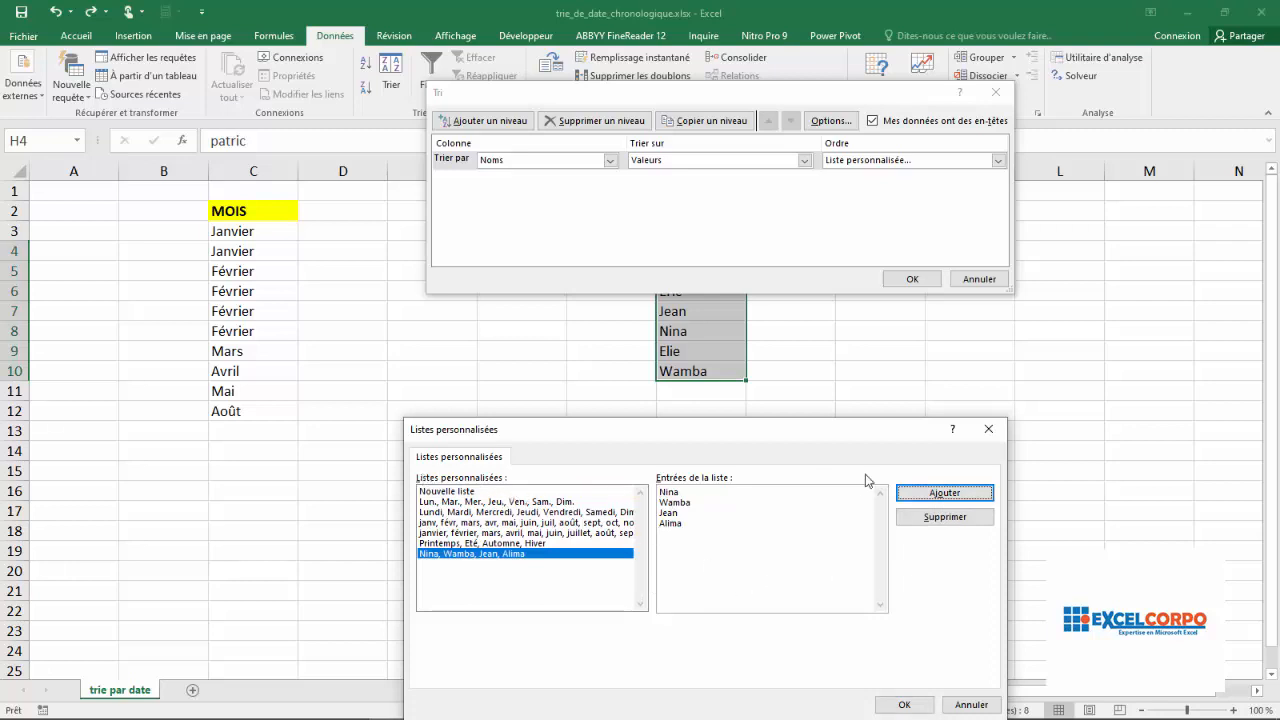
Accept the new custom list as the sort order for Noms and move the sort dialog below the names
{"action": "left_click_drag", "start_coordinate": [818, 435], "coordinate": [806, 404]}
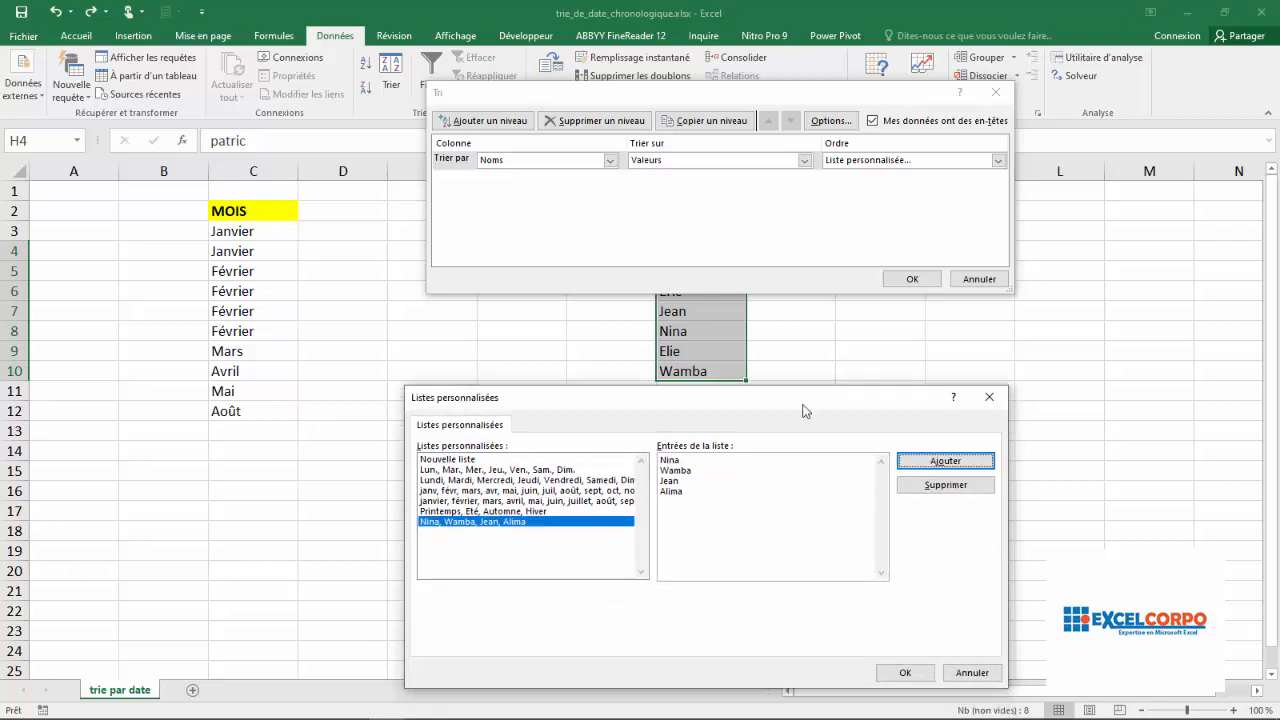
{"action": "left_click", "coordinate": [905, 672]}
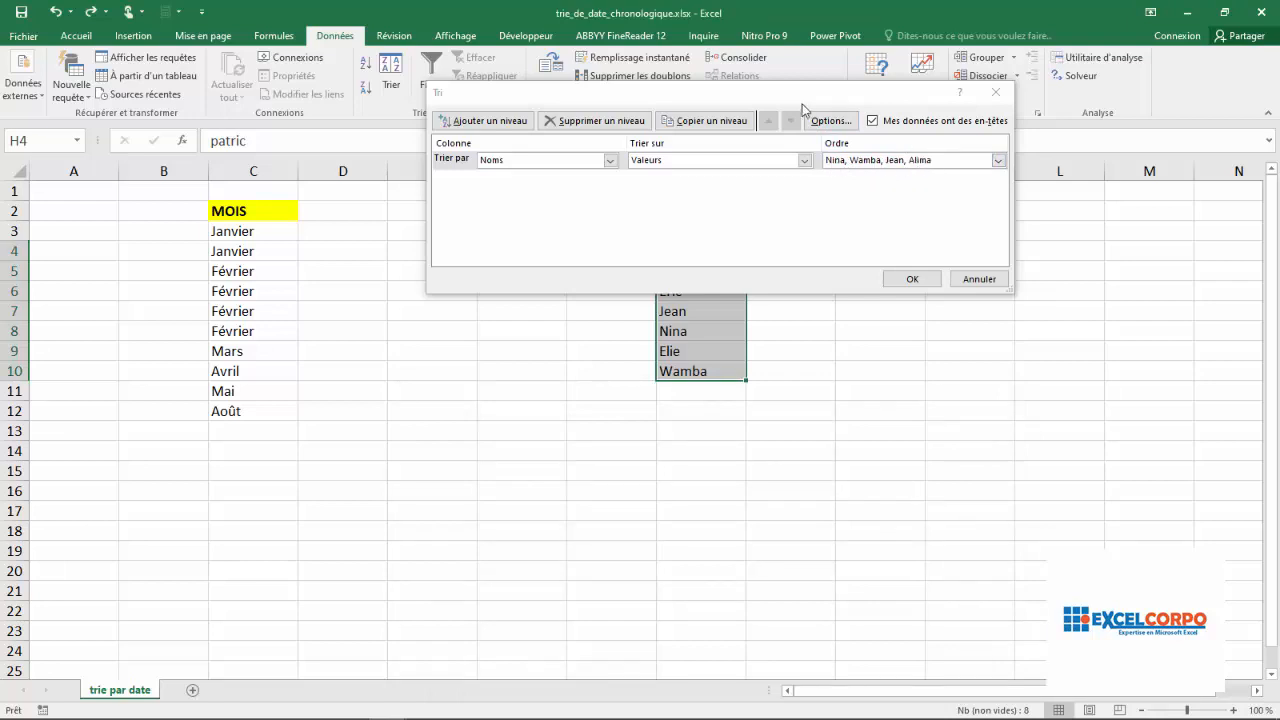
{"action": "left_click_drag", "start_coordinate": [776, 93], "coordinate": [689, 420]}
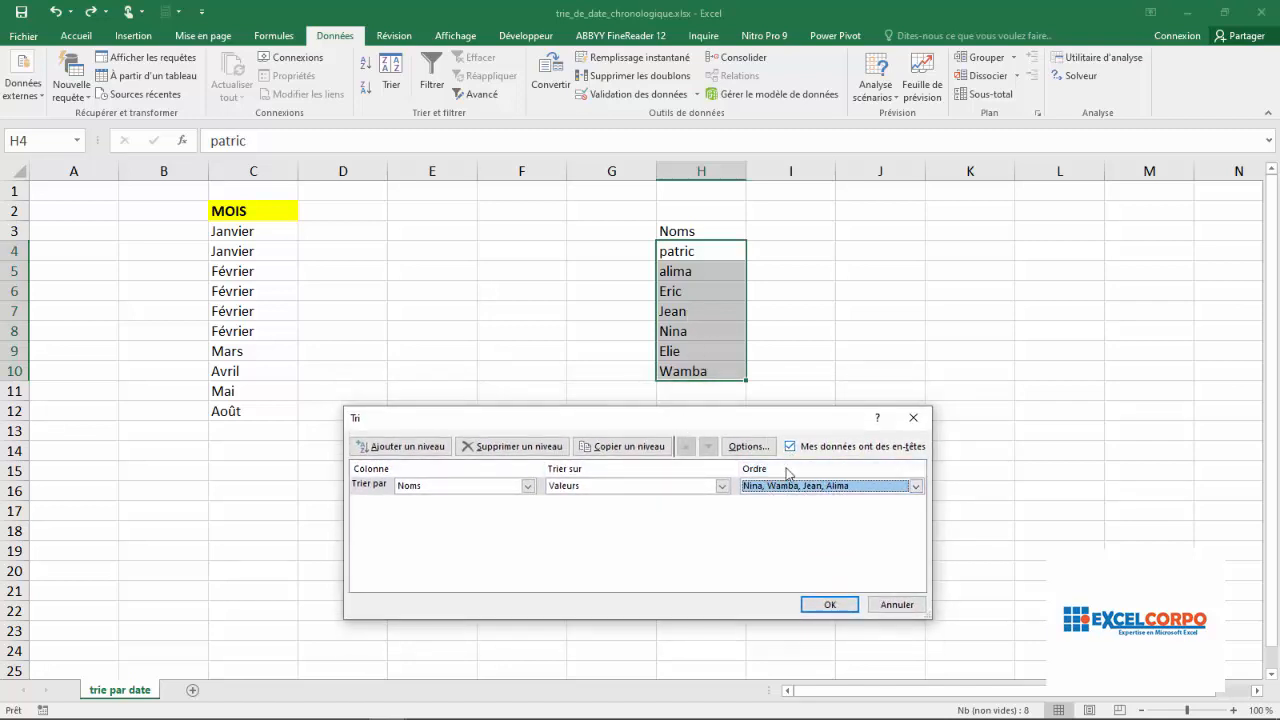
Extend the existing custom list of names with the first names from cells H6 and H4, in that order
{"action": "left_click", "coordinate": [914, 487]}
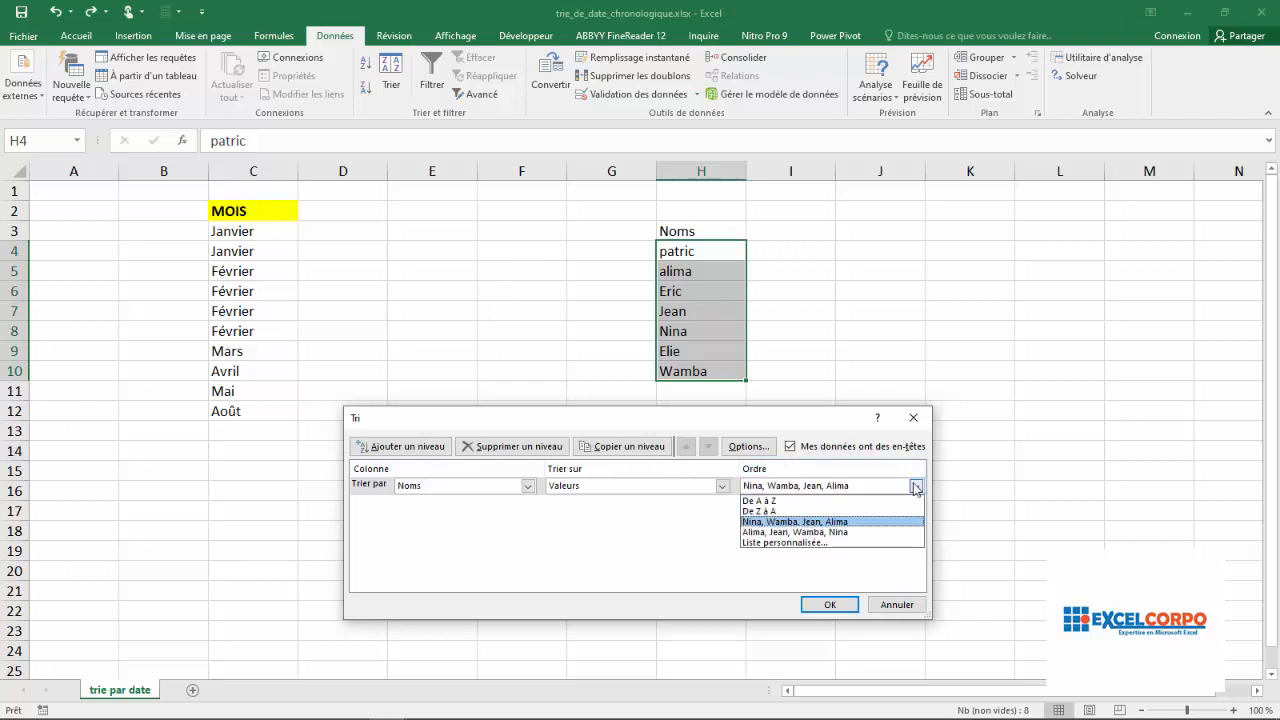
{"action": "left_click", "coordinate": [785, 542]}
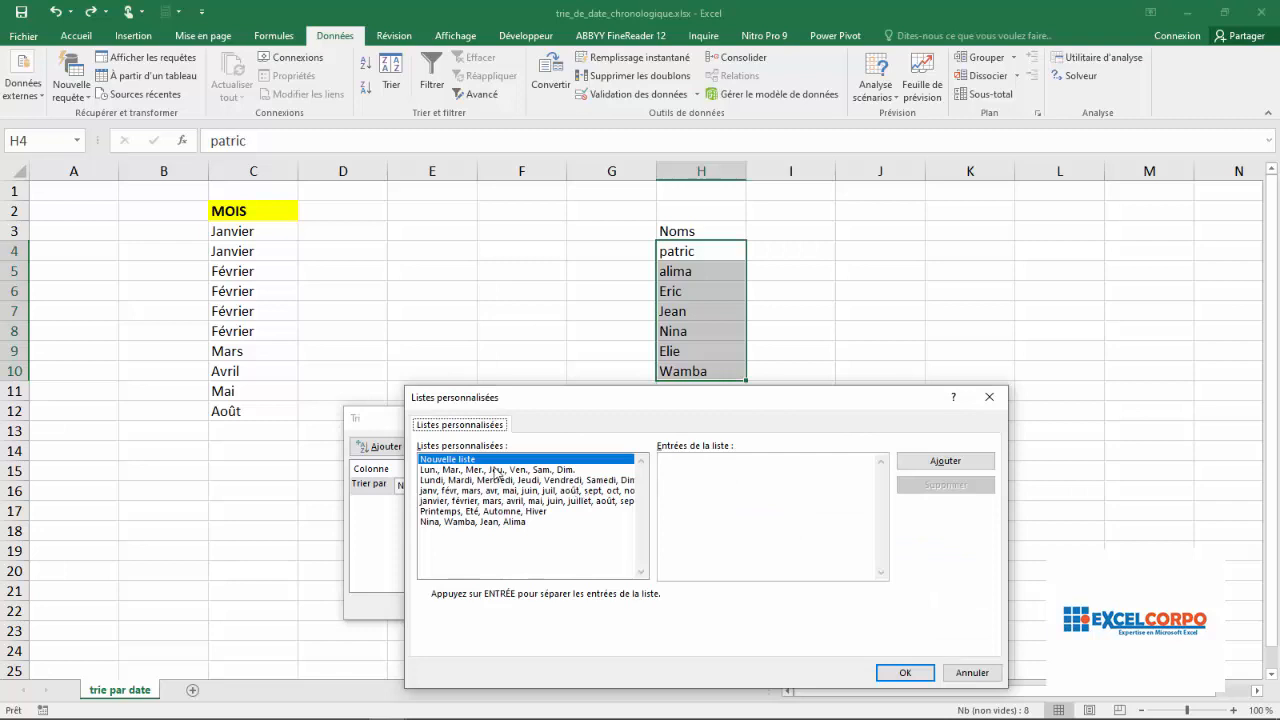
{"action": "left_click", "coordinate": [465, 522]}
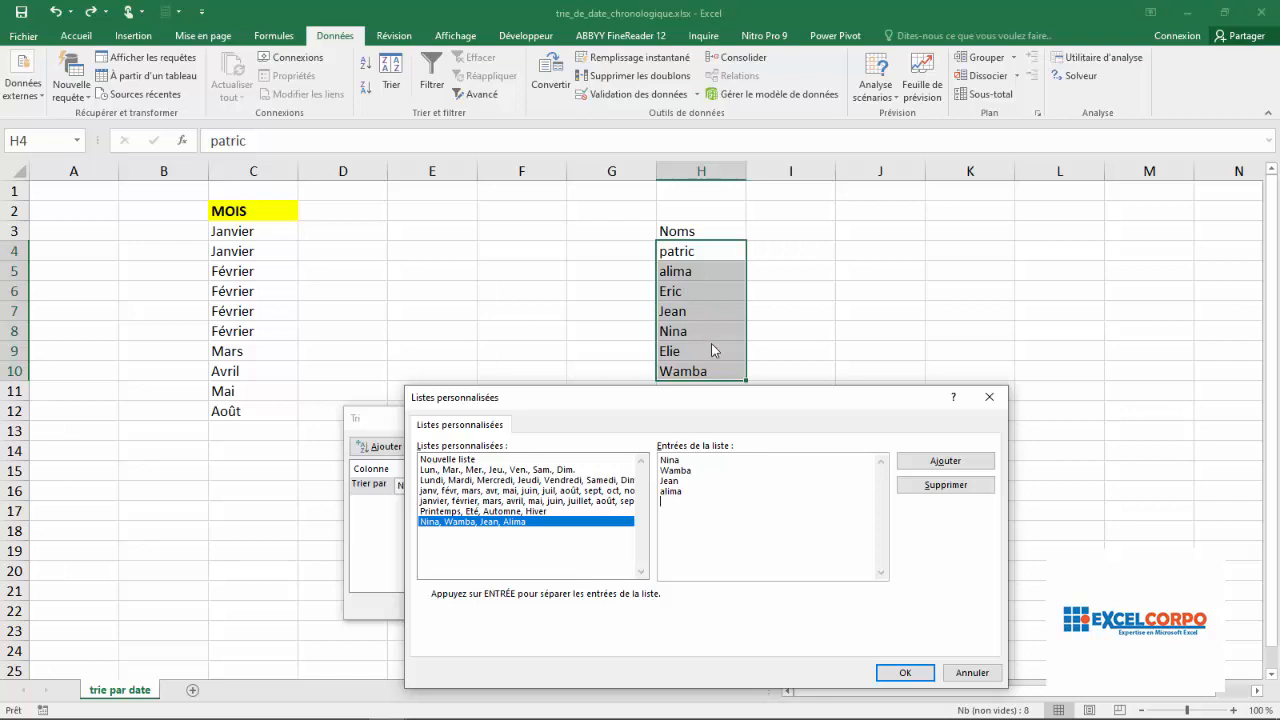
{"action": "type", "text": "E"}
{"action": "type", "text": "ric"}
{"action": "type", "text": "P"}
{"action": "type", "text": "patr"}
{"action": "type", "text": "i"}
{"action": "left_click", "coordinate": [946, 463]}
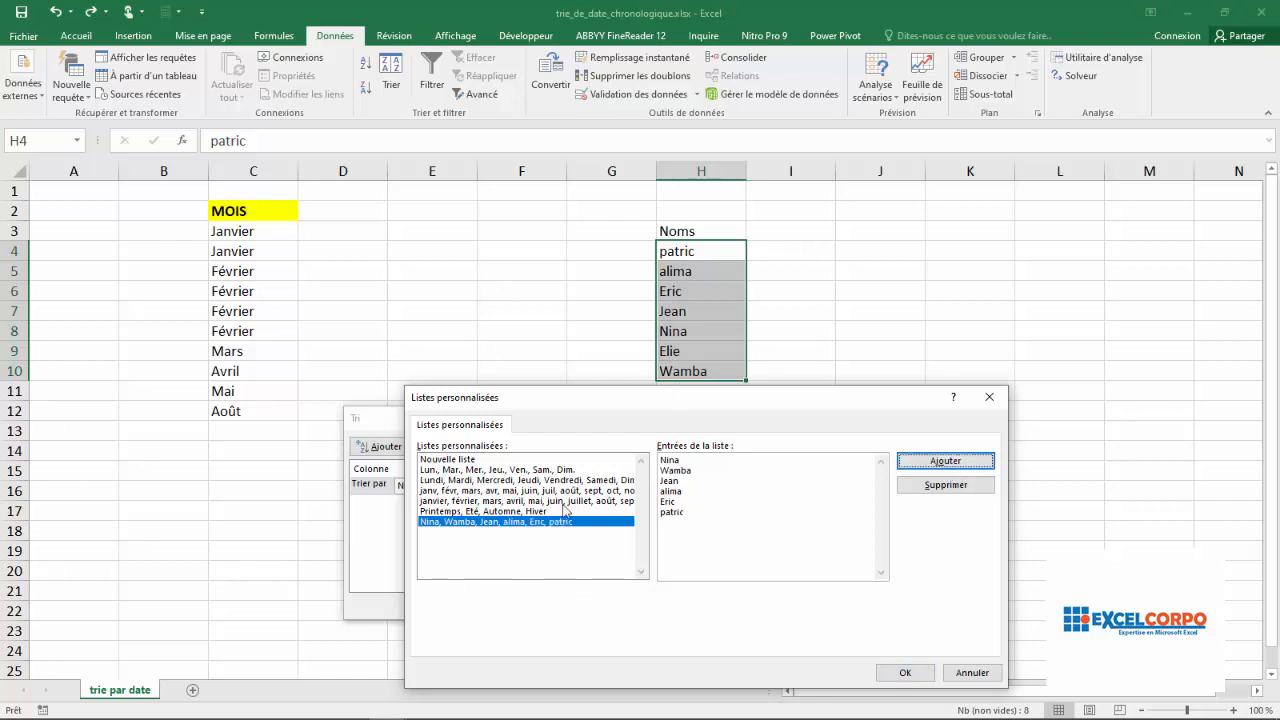
Accept the extended custom list as the order for Noms and apply the sort to the names
{"action": "left_click", "coordinate": [904, 672]}
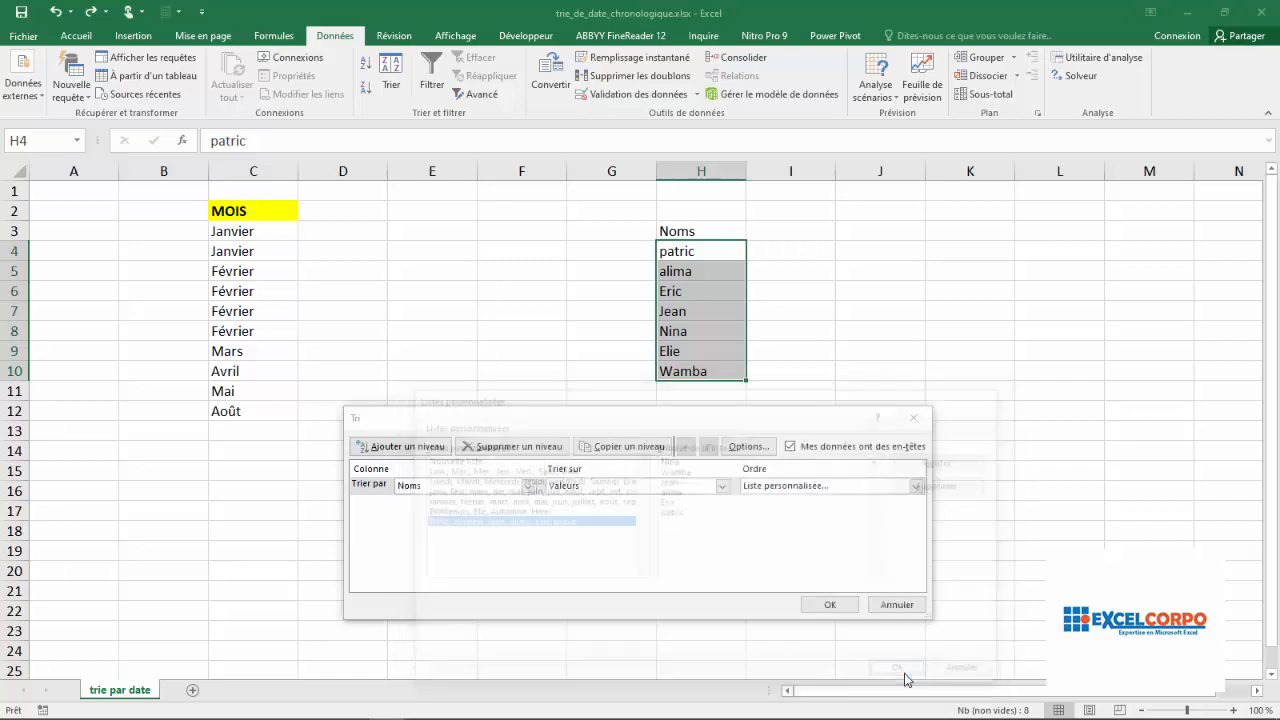
{"action": "left_click_drag", "start_coordinate": [790, 422], "coordinate": [837, 248]}
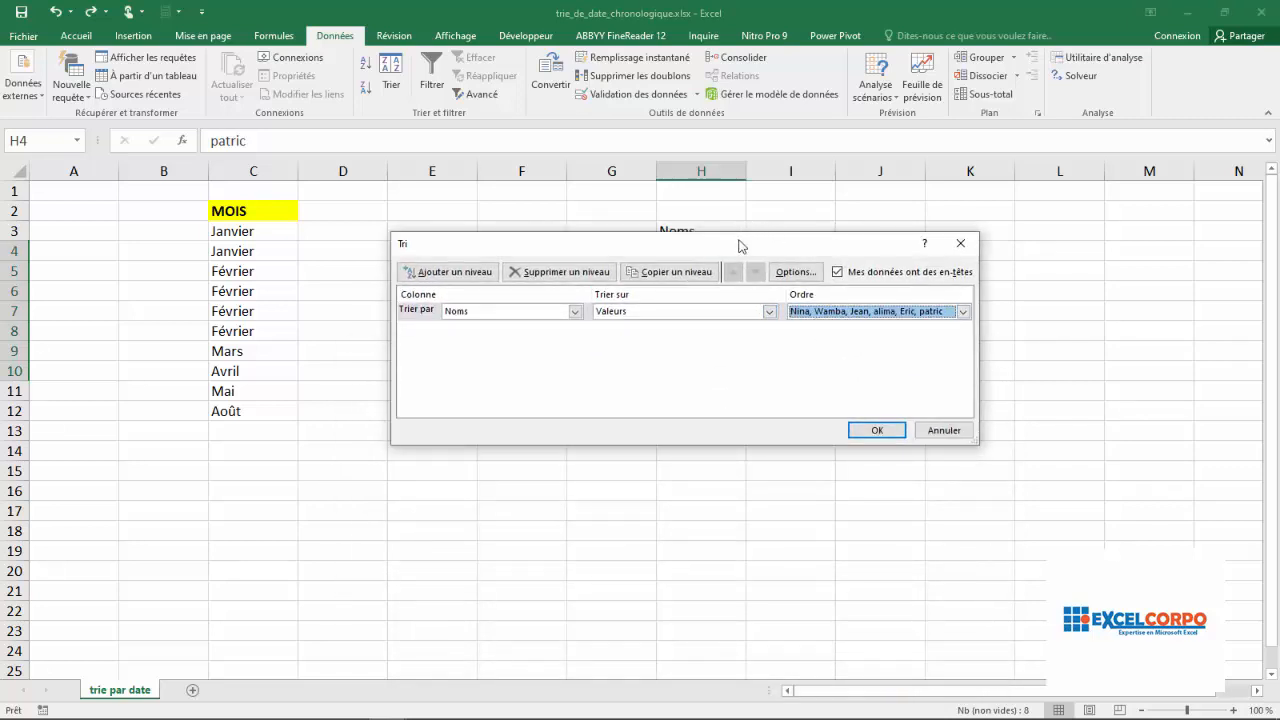
{"action": "left_click_drag", "start_coordinate": [742, 247], "coordinate": [686, 351]}
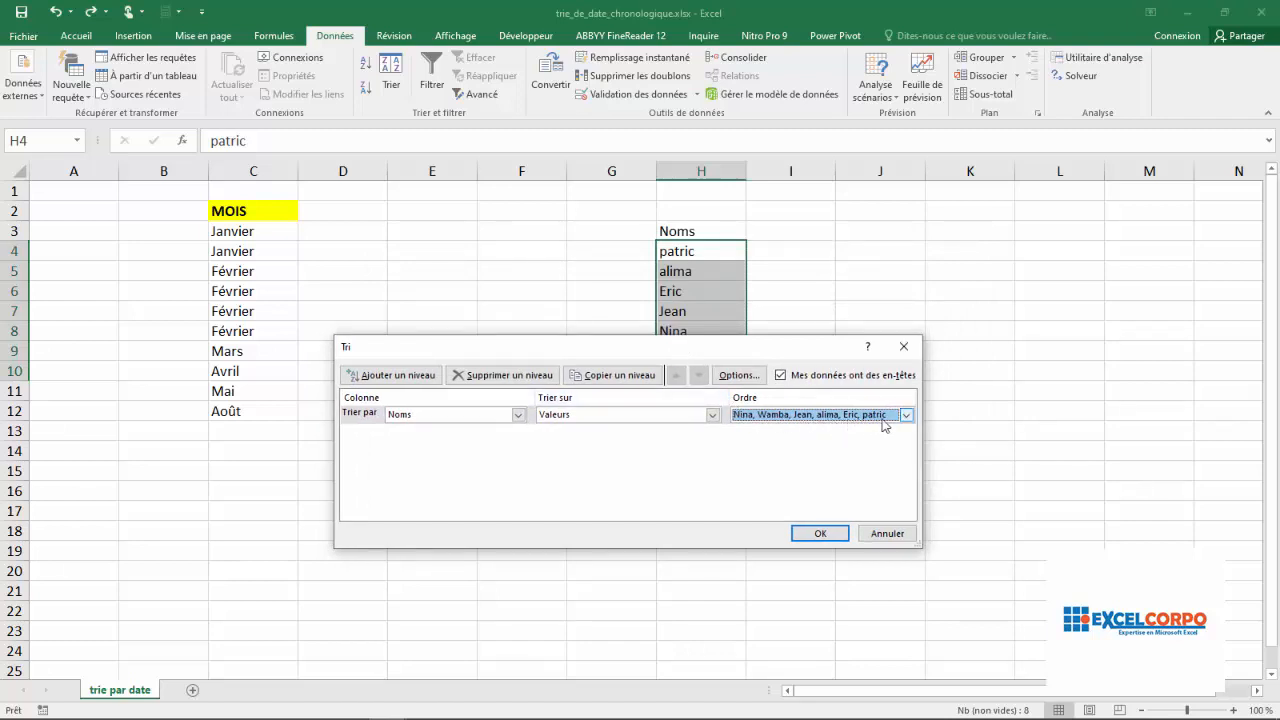
{"action": "left_click", "coordinate": [815, 538]}
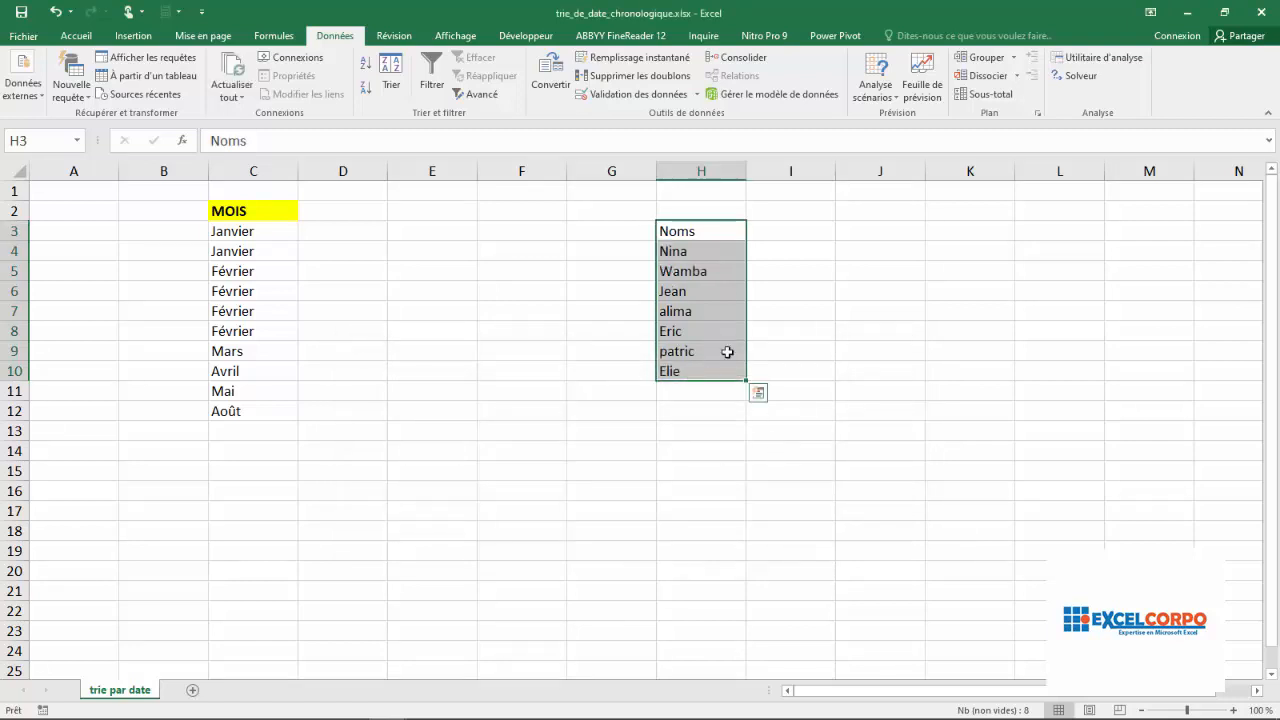
Check the order of the sorted names in column H against the custom list
{"action": "left_click", "coordinate": [701, 287]}
{"action": "left_click", "coordinate": [692, 250]}
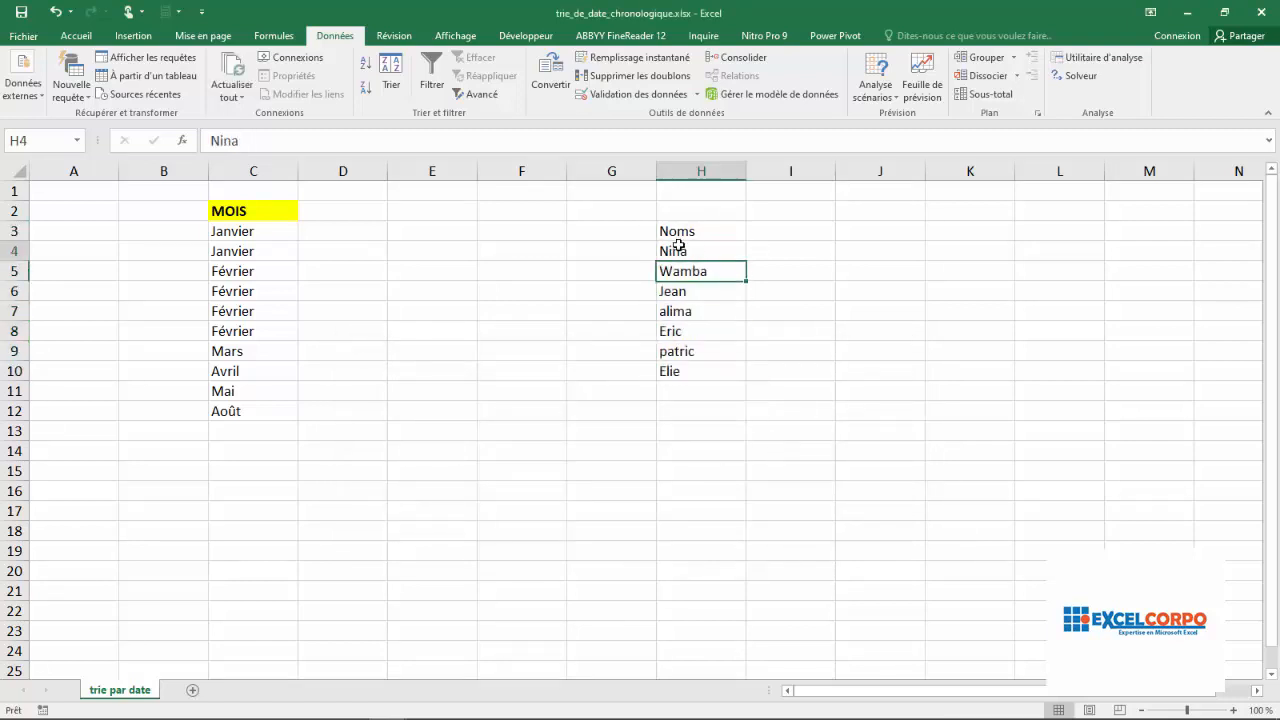
{"action": "left_click", "coordinate": [690, 306]}
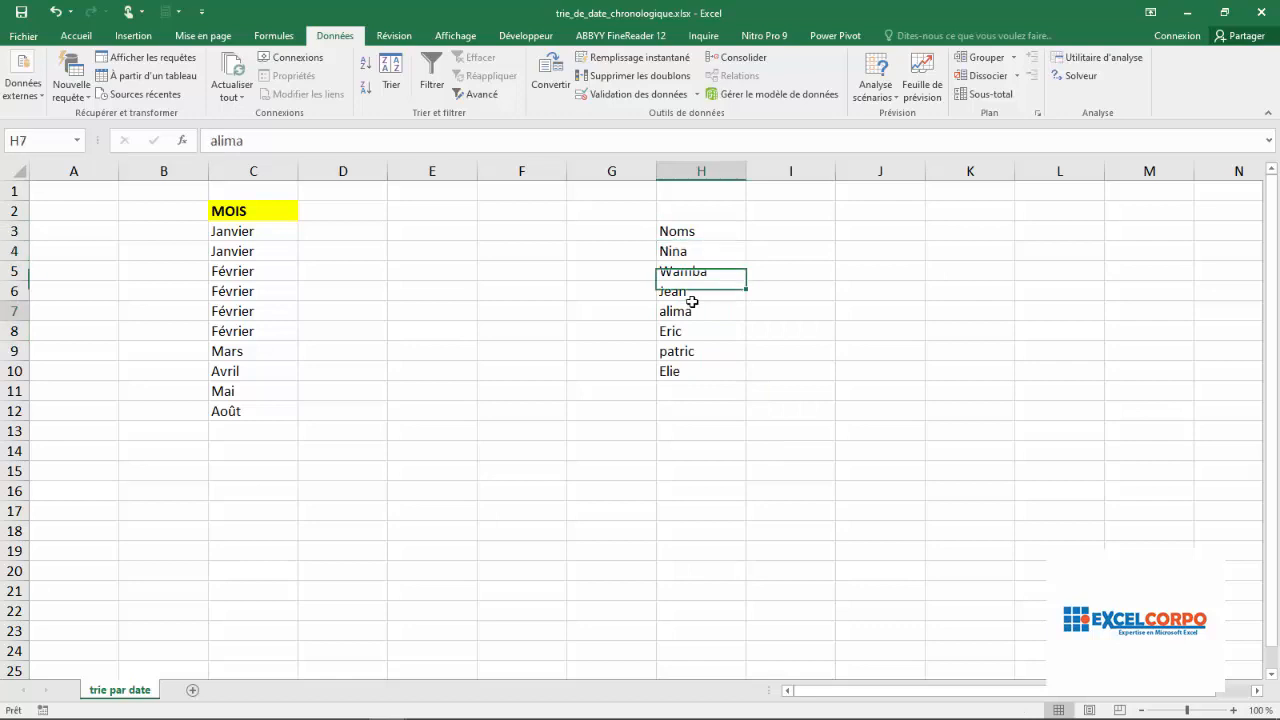
{"action": "left_click", "coordinate": [684, 336]}
{"action": "left_click", "coordinate": [686, 351]}
{"action": "left_click", "coordinate": [687, 330]}
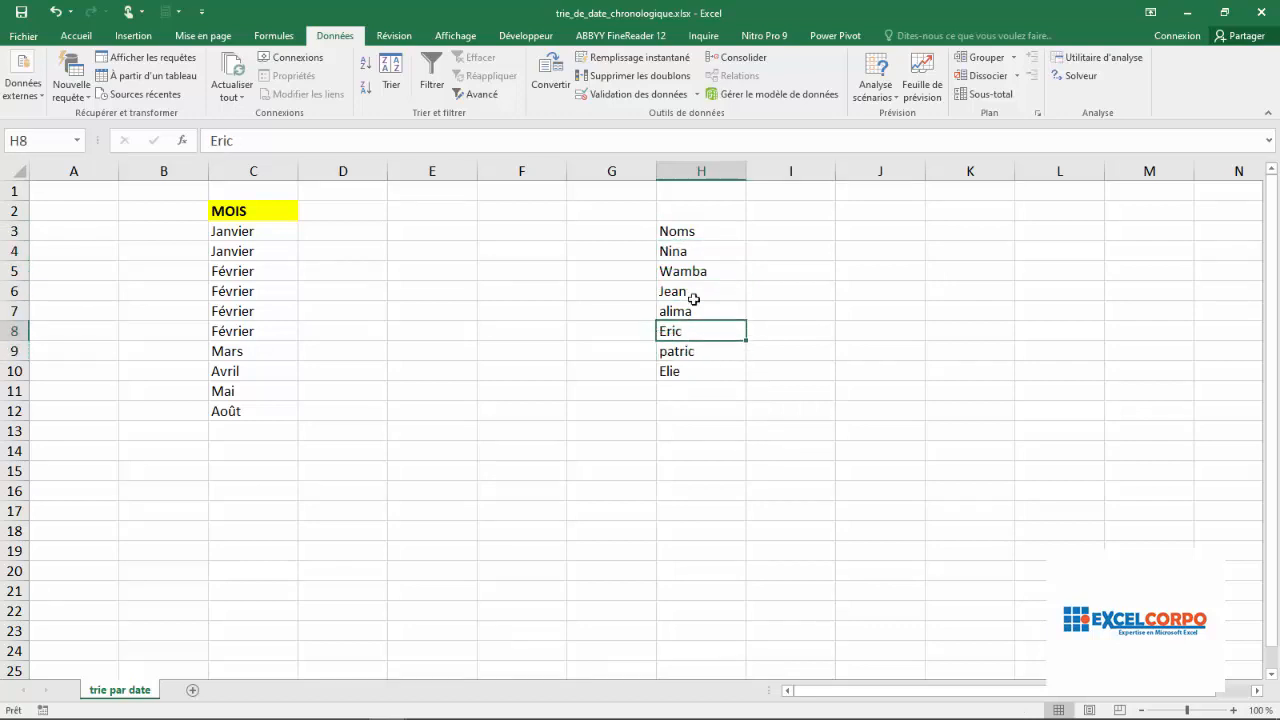
{"action": "left_click", "coordinate": [690, 310]}
{"action": "left_click", "coordinate": [692, 276]}
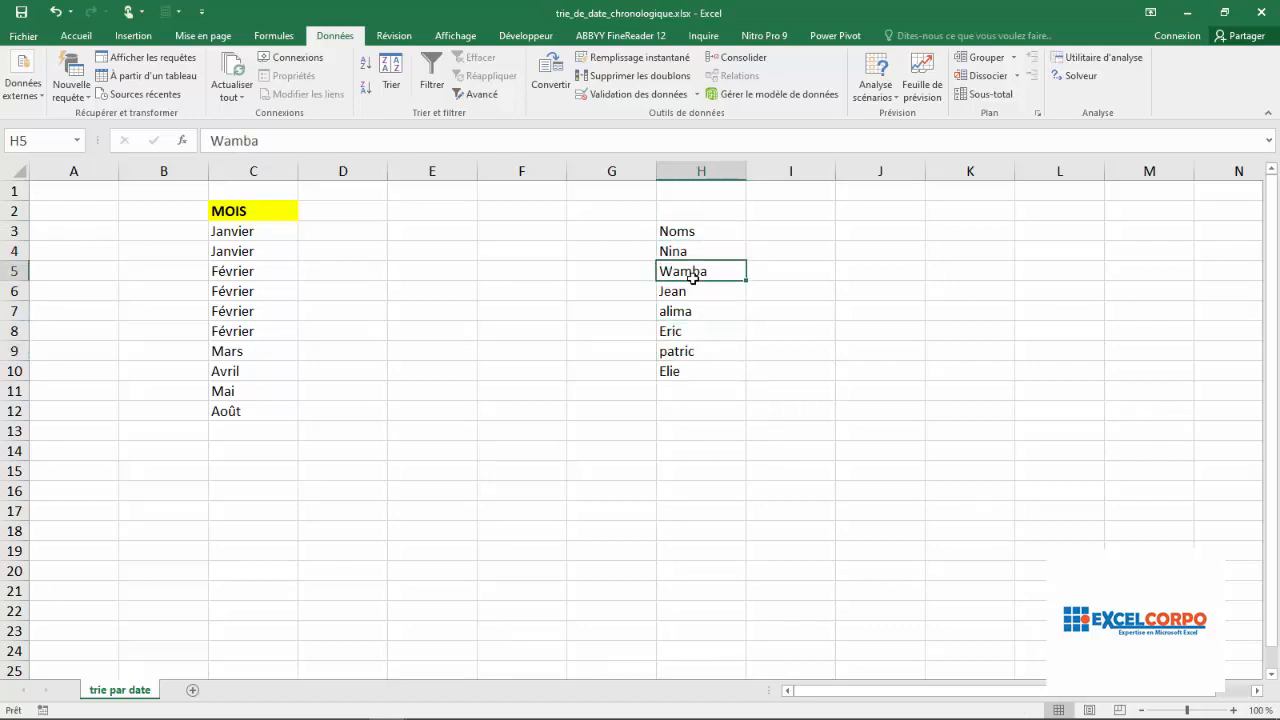